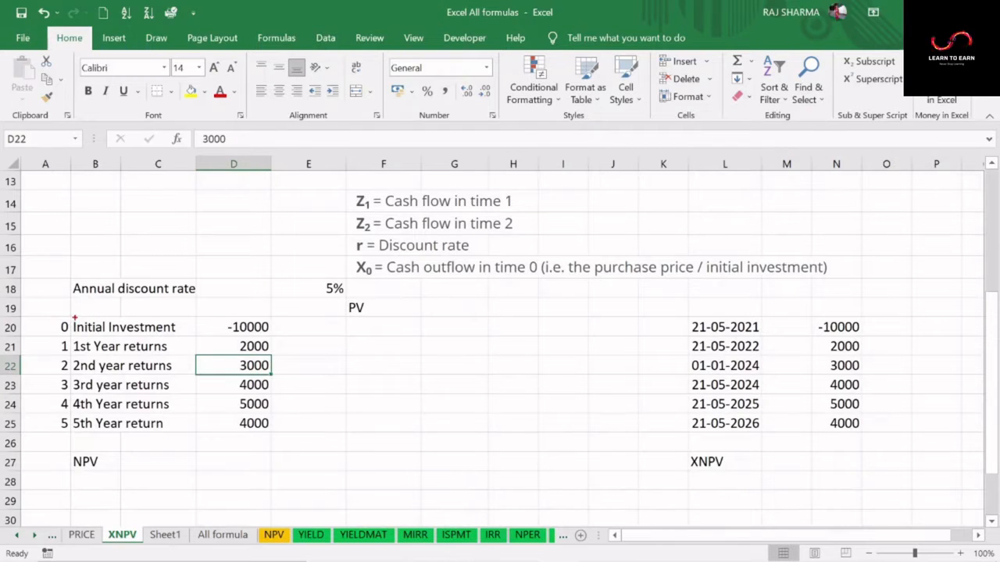
Examine the initial investment and the five yearly returns in the cash-flow table
mouse_move(42, 311)
left_mouse_down()
mouse_move(42, 428)
mouse_move(297, 447)
left_mouse_up()
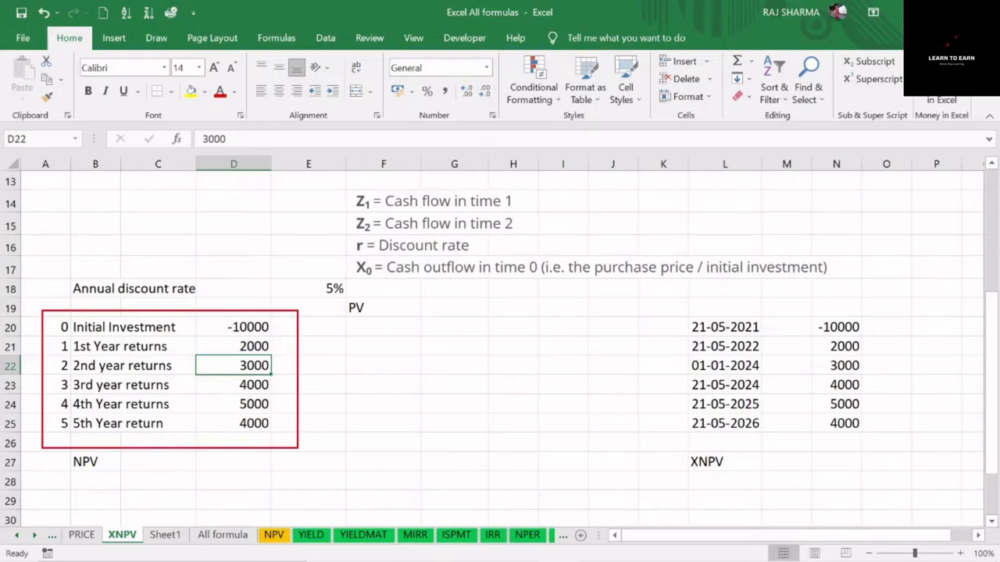
mouse_move(51, 319)
left_mouse_down()
mouse_move(54, 334)
mouse_move(286, 336)
left_mouse_up()
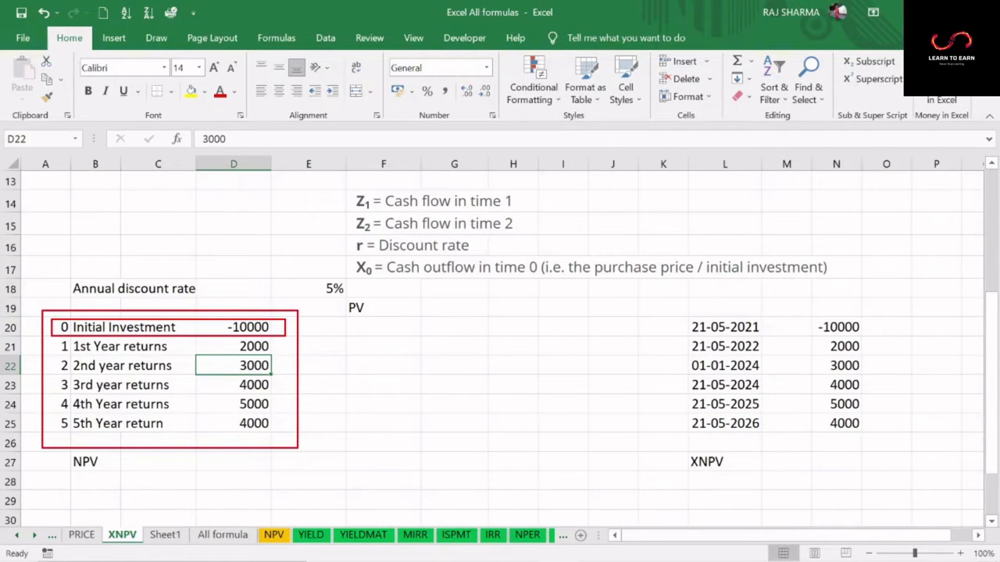
mouse_move(220, 338)
left_mouse_down()
mouse_move(221, 361)
mouse_move(221, 338)
left_mouse_up()
left_click_drag(232, 418, 272, 436)
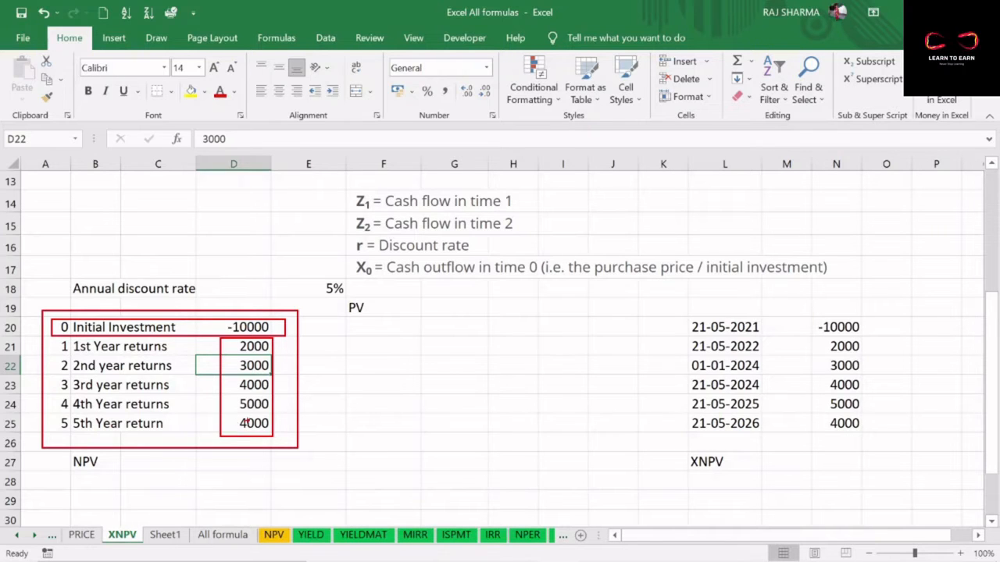
key("Escape")
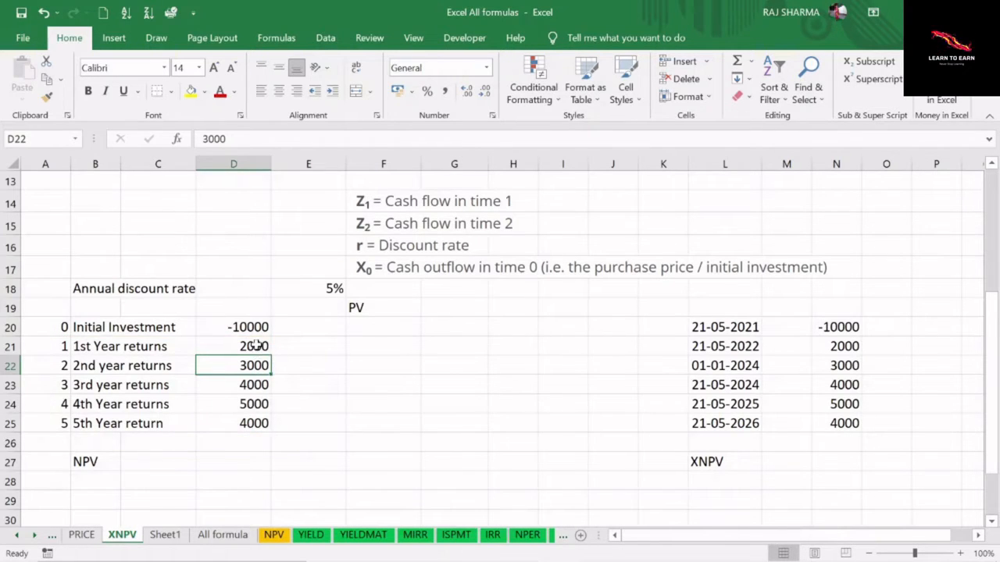
Total the five yearly returns in D21:D25 with a SUM formula in cell D26
left_click_drag(253, 346, 250, 422)
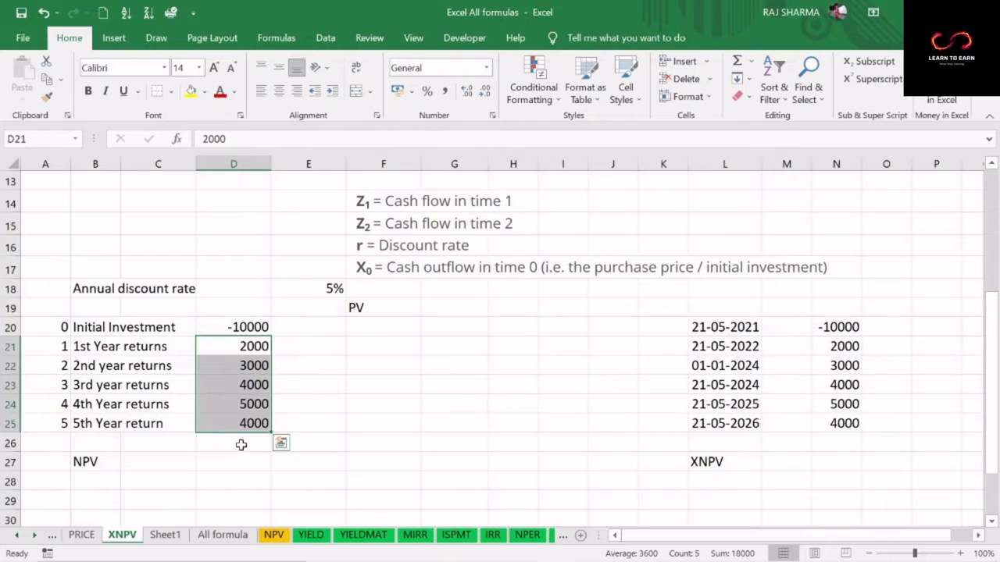
left_click(241, 443)
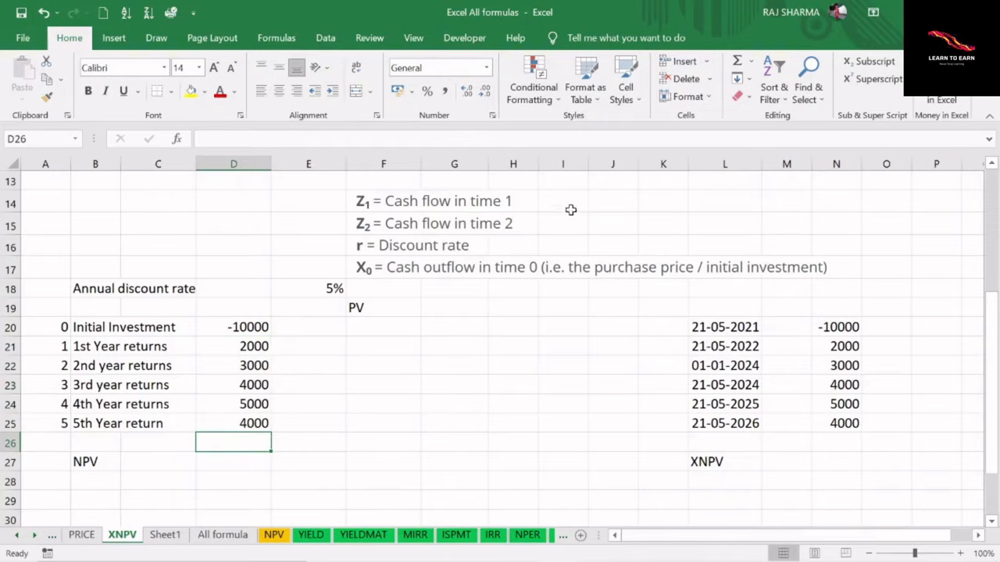
left_click(736, 61)
left_click_drag(264, 350, 272, 412)
key("Return")
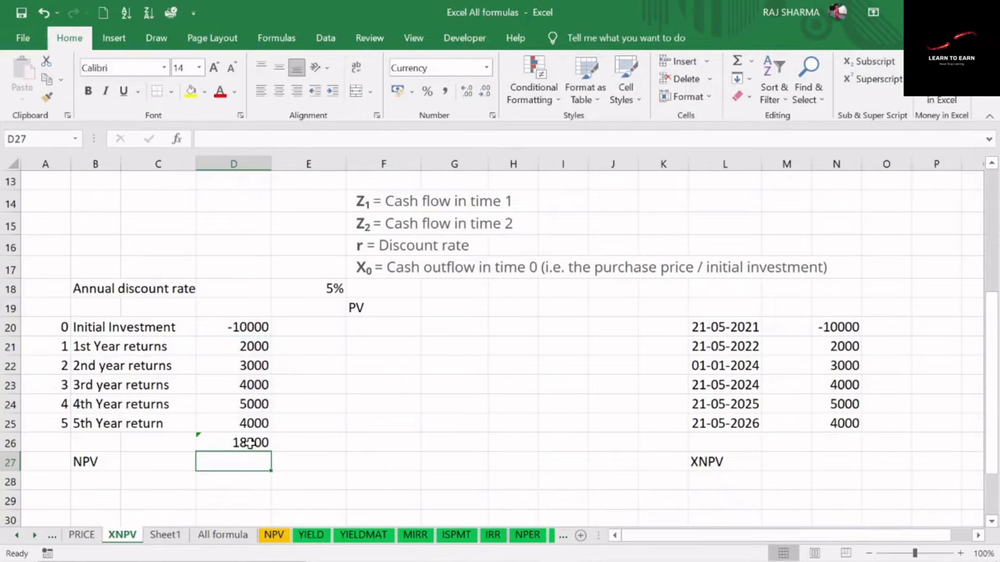
Compare the total of the yearly returns in D26 with the initial investment in D20 and its period number
left_click(252, 443)
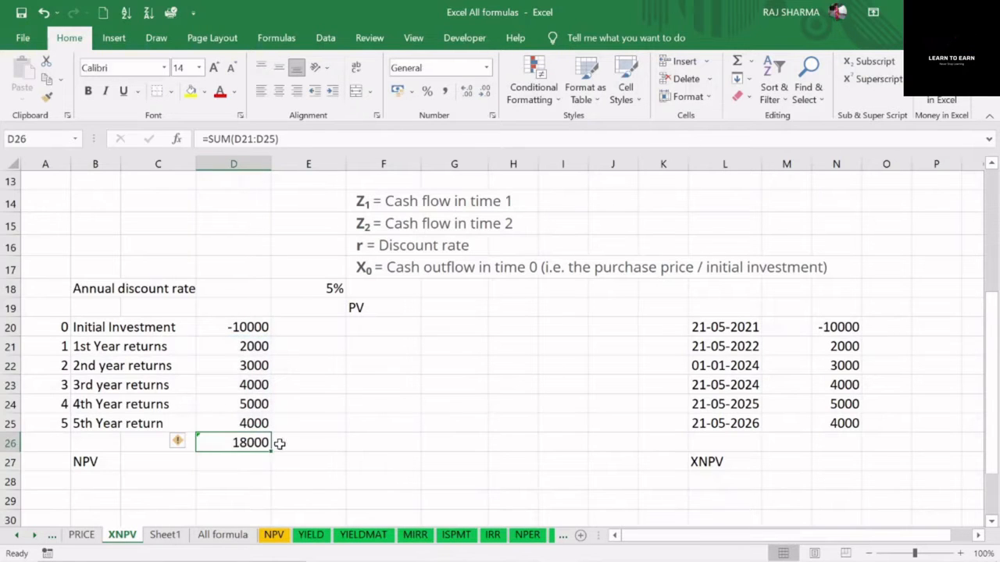
left_click(257, 326)
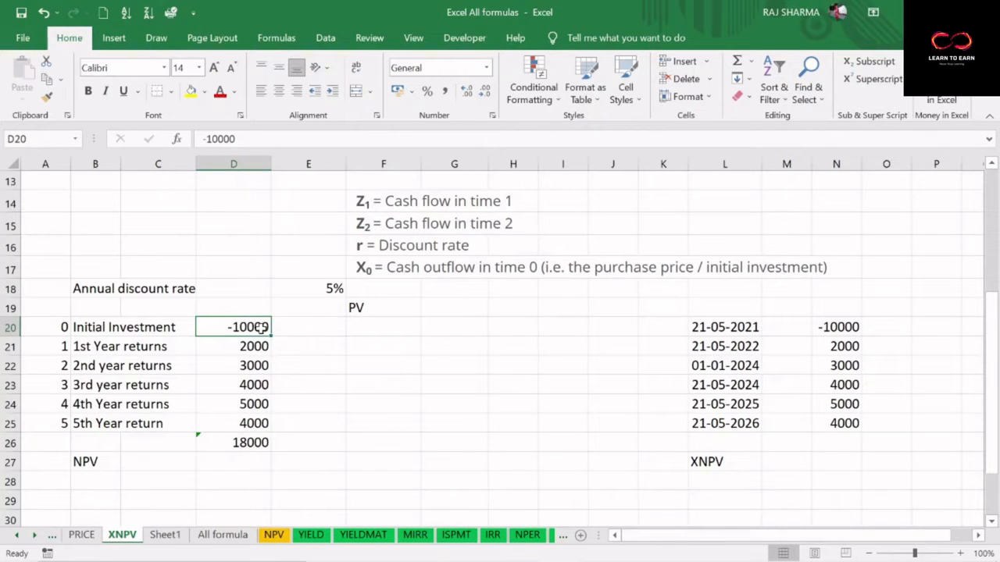
left_click(244, 443)
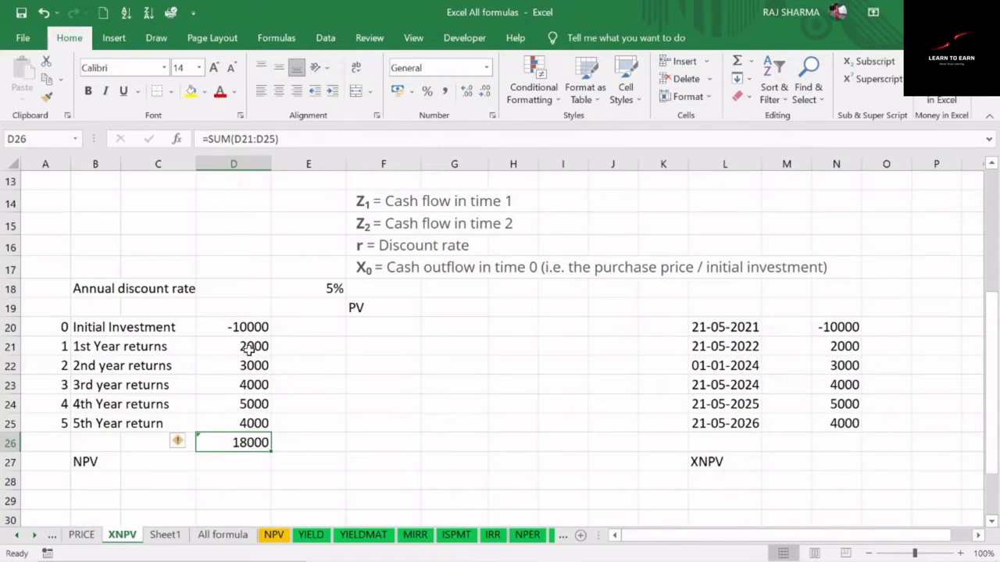
left_click_drag(252, 346, 255, 419)
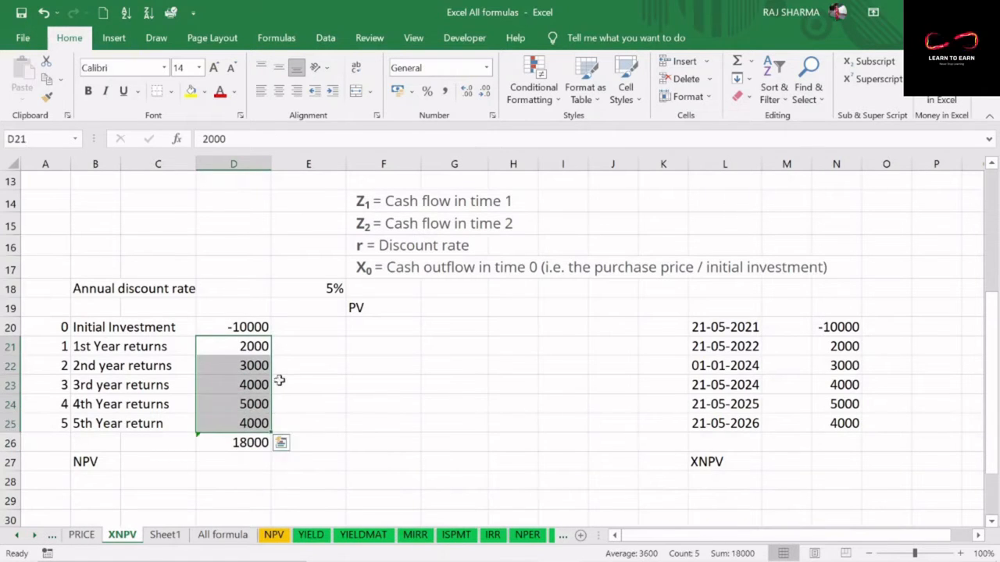
left_click(252, 346)
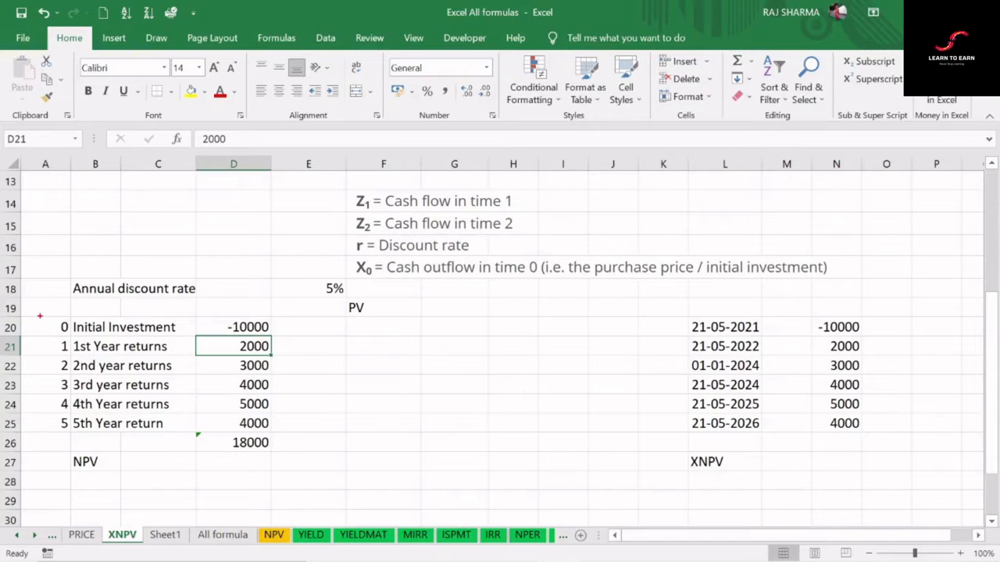
left_click_drag(41, 319, 75, 336)
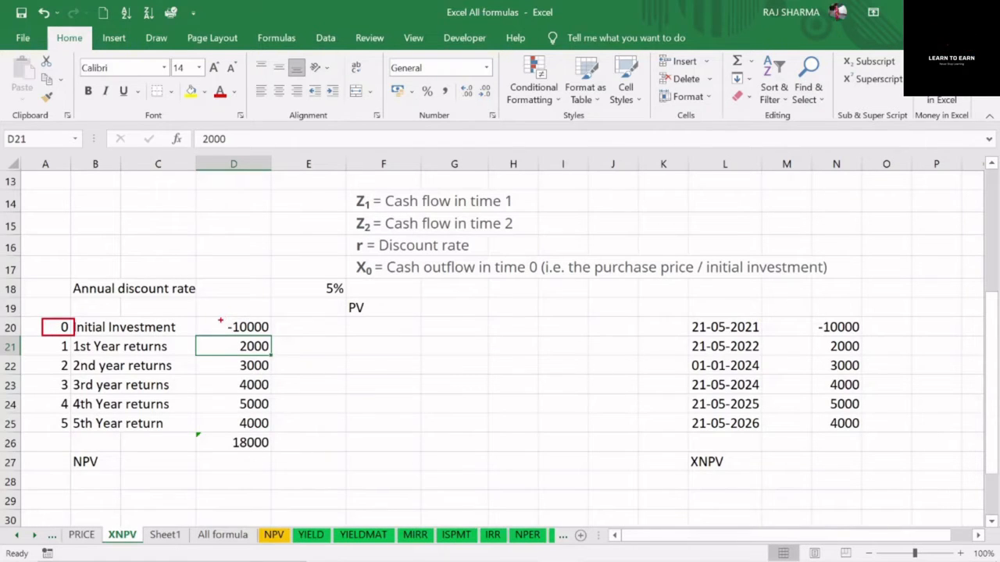
mouse_move(220, 320)
left_mouse_down()
mouse_move(284, 338)
mouse_move(271, 337)
left_mouse_up()
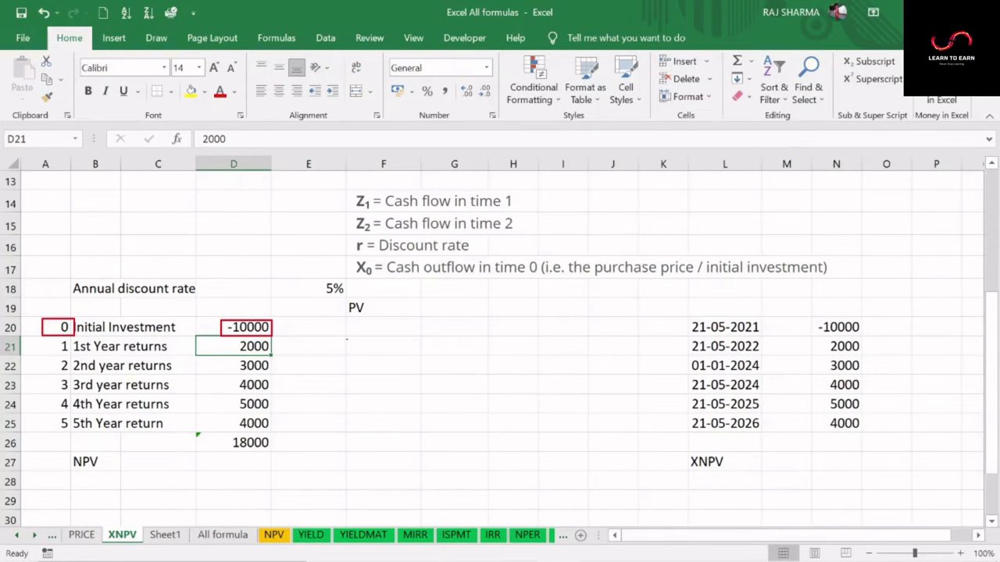
Review the NPV and XNPV syntax and the XNPV description, and compare the yearly periods with the dated XNPV schedule
scroll(411, 388, "up", 4)
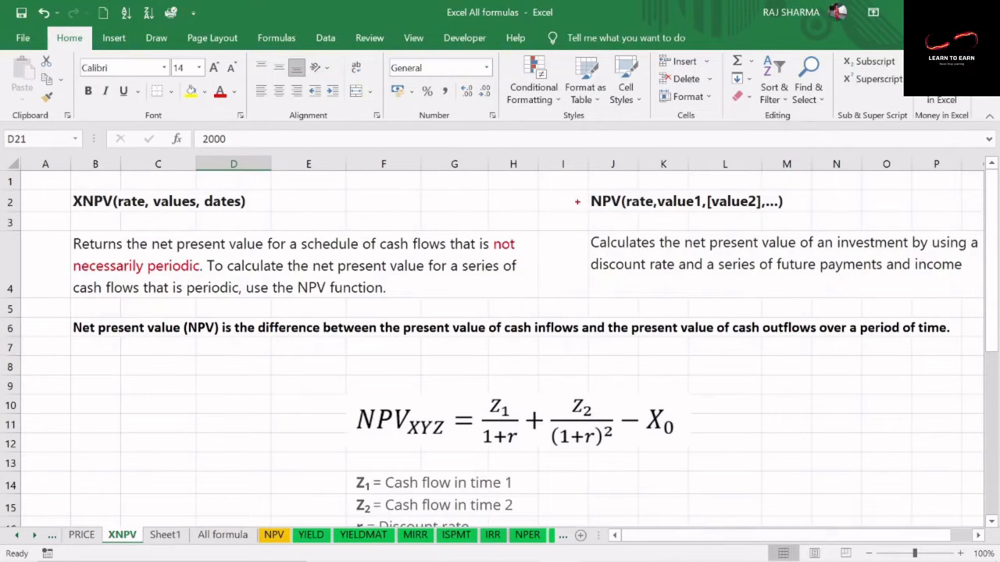
mouse_move(587, 186)
left_mouse_down()
mouse_move(588, 216)
mouse_move(804, 216)
left_mouse_up()
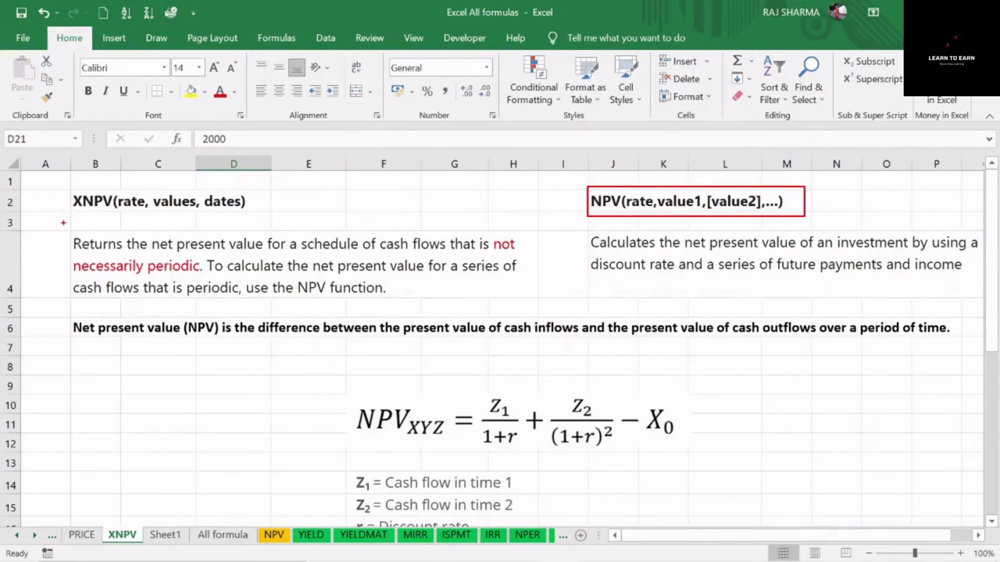
mouse_move(67, 185)
left_mouse_down()
mouse_move(68, 218)
mouse_move(262, 220)
left_mouse_up()
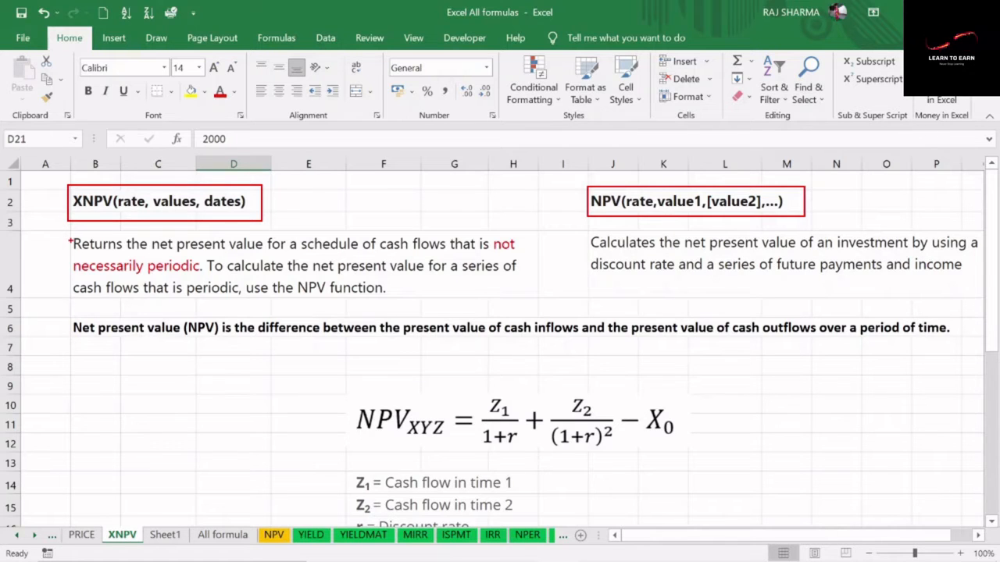
mouse_move(65, 230)
left_mouse_down()
mouse_move(72, 253)
mouse_move(130, 259)
mouse_move(341, 256)
mouse_move(409, 270)
mouse_move(523, 251)
mouse_move(525, 297)
mouse_move(526, 259)
left_mouse_up()
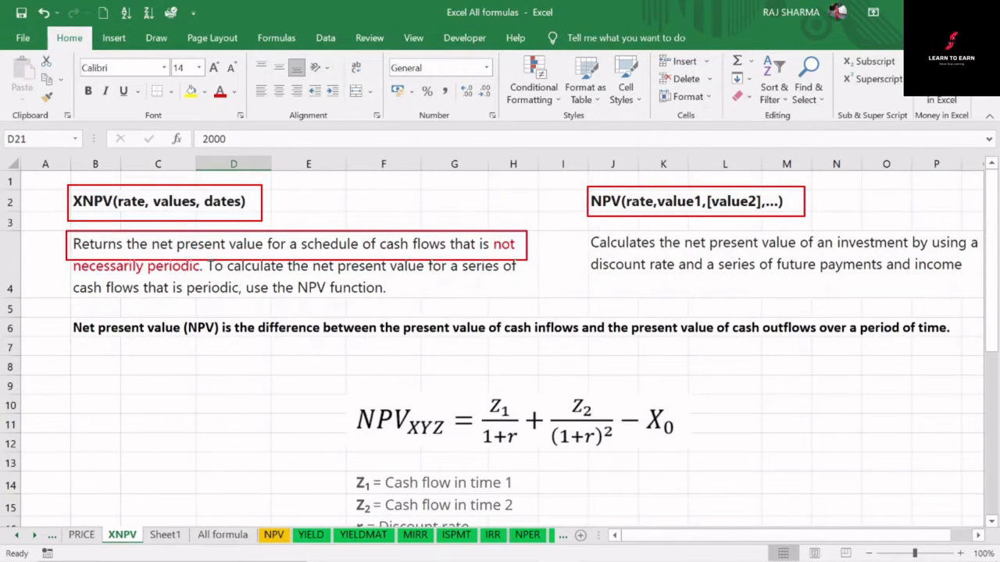
key("Escape")
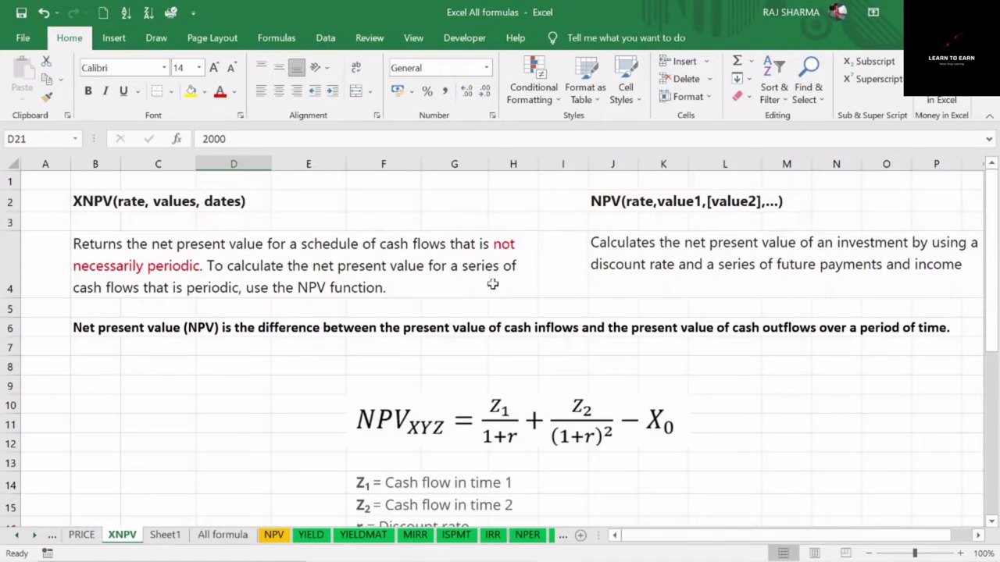
scroll(469, 289, "down", 6)
left_click_drag(65, 221, 64, 295)
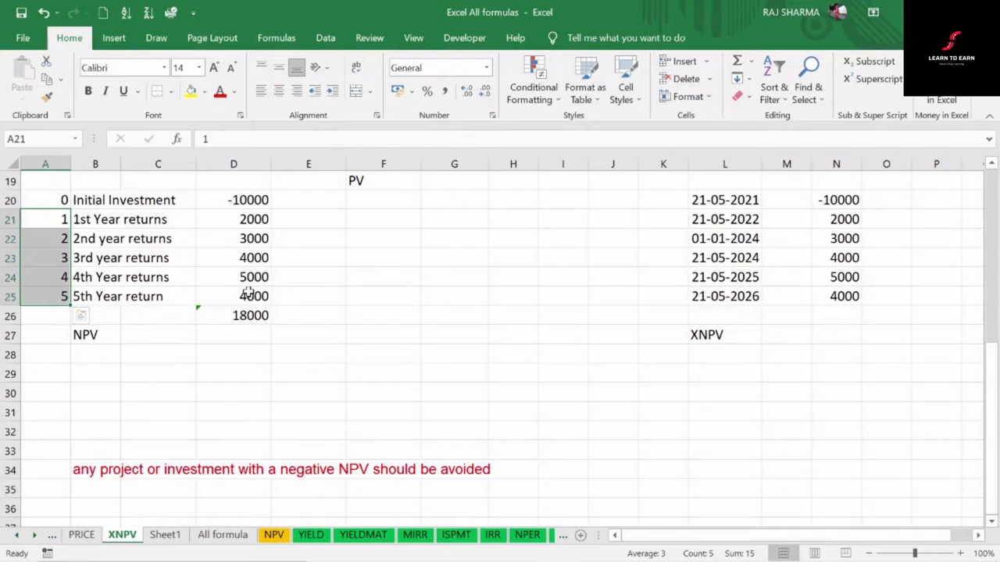
left_click(62, 238)
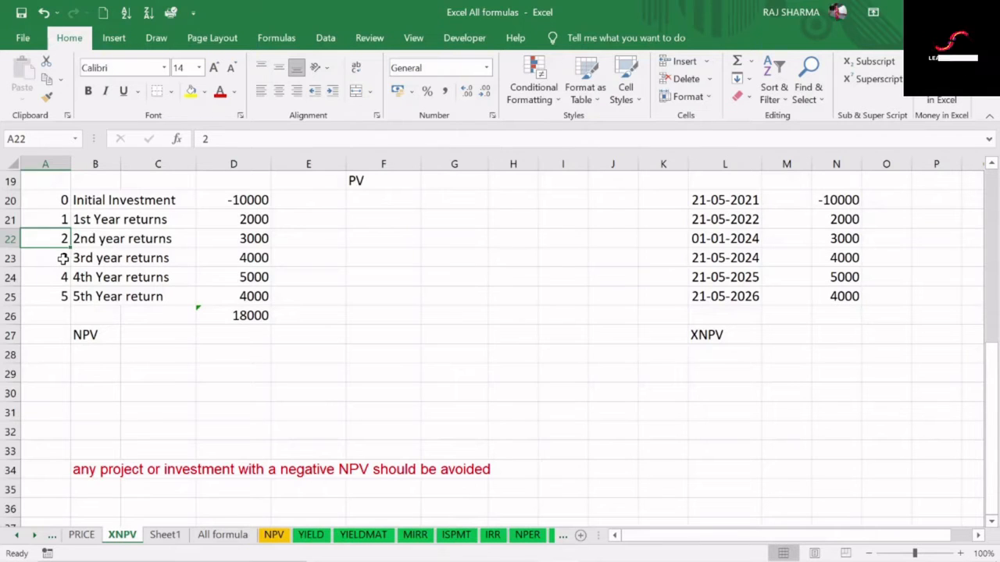
left_click(62, 257)
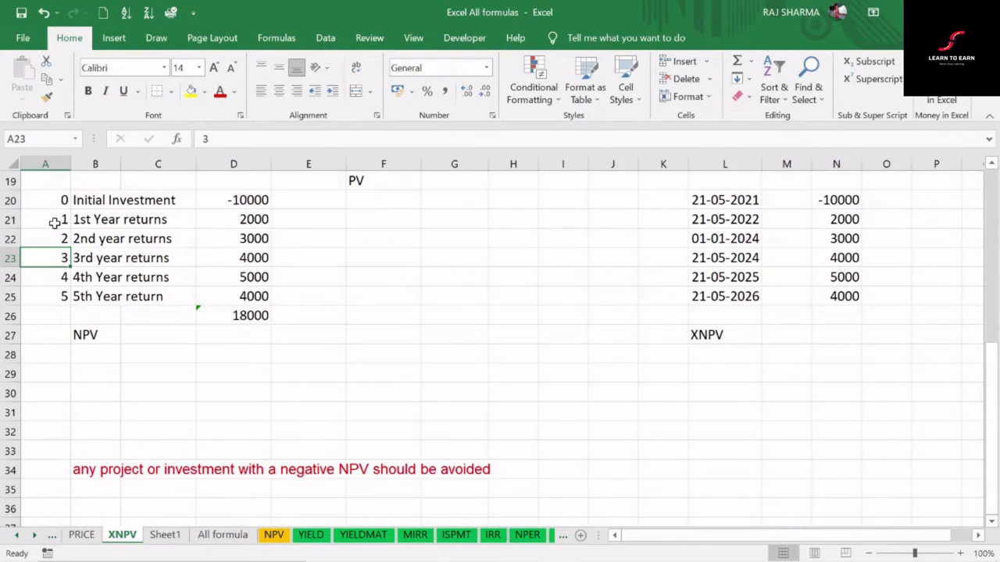
left_click(733, 334)
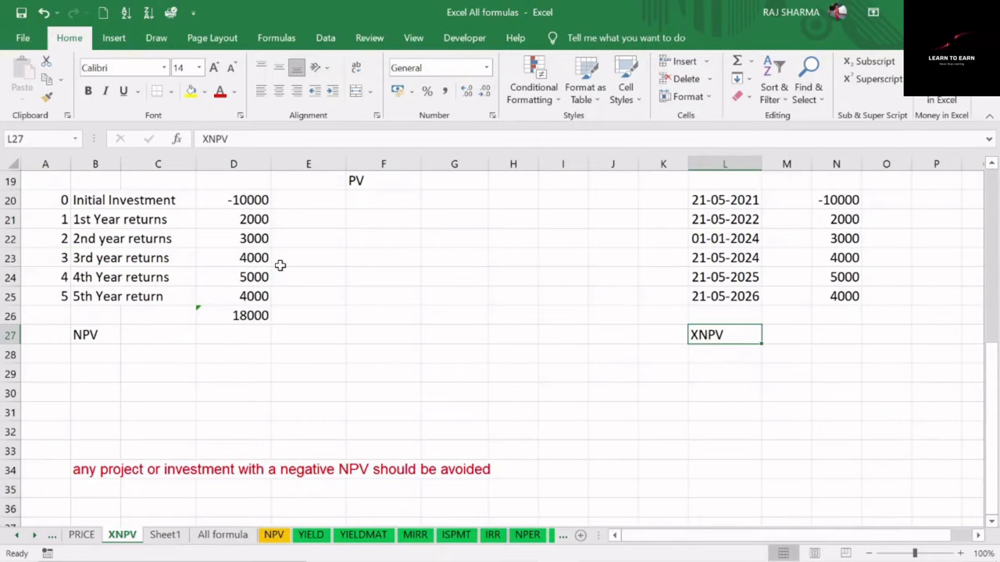
Examine the NPV formula's cash flow, discount rate and initial outflow terms together with their definitions
scroll(287, 266, "up", 3)
scroll(287, 266, "up", 3)
scroll(300, 281, "down", 2)
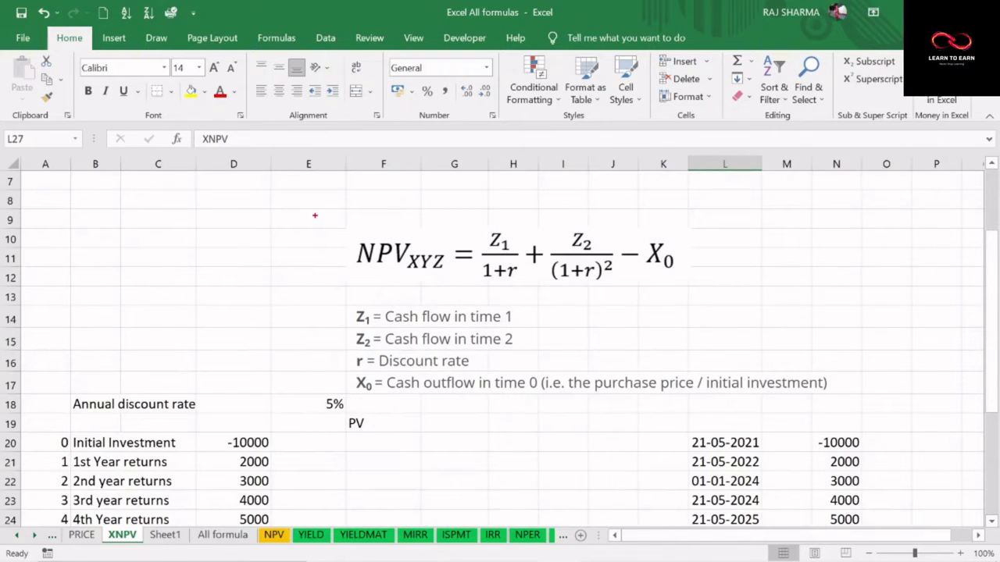
left_click_drag(315, 215, 721, 289)
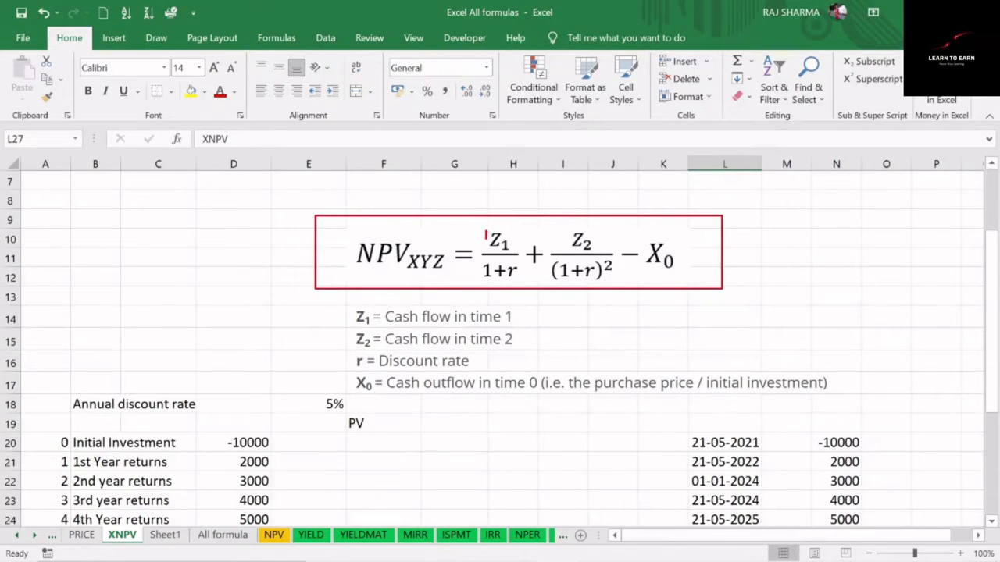
left_click_drag(485, 231, 518, 254)
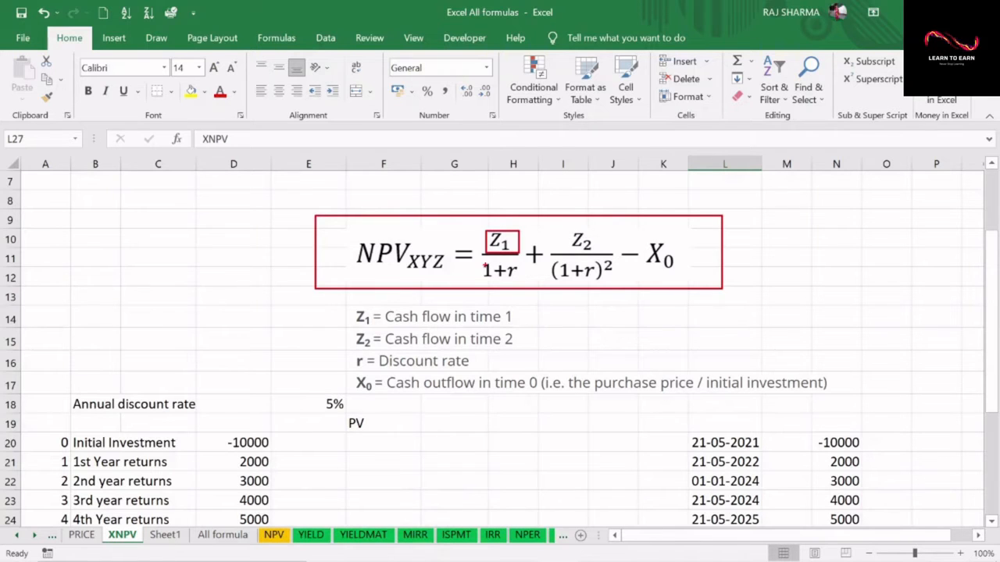
left_click_drag(480, 255, 528, 286)
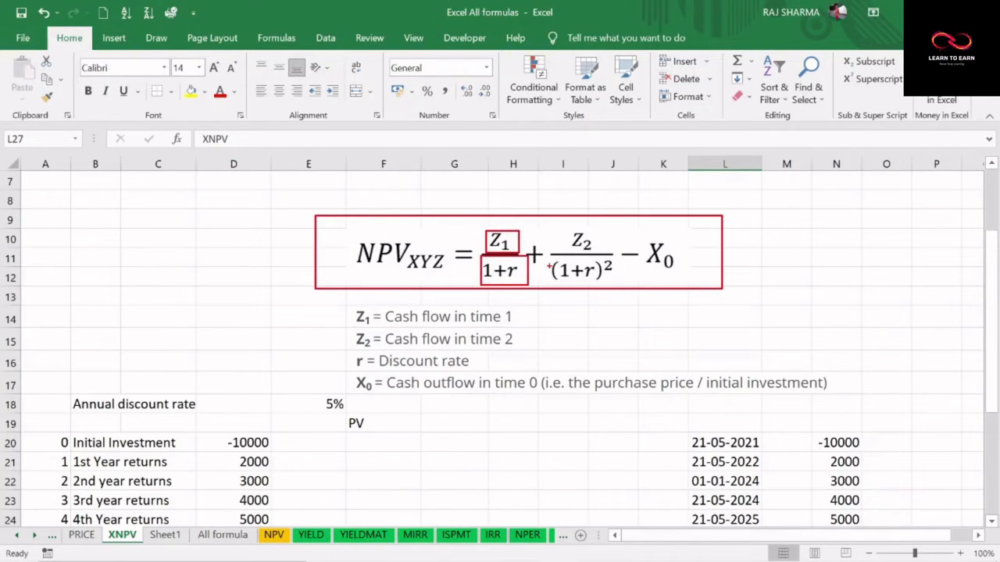
left_click_drag(552, 230, 601, 259)
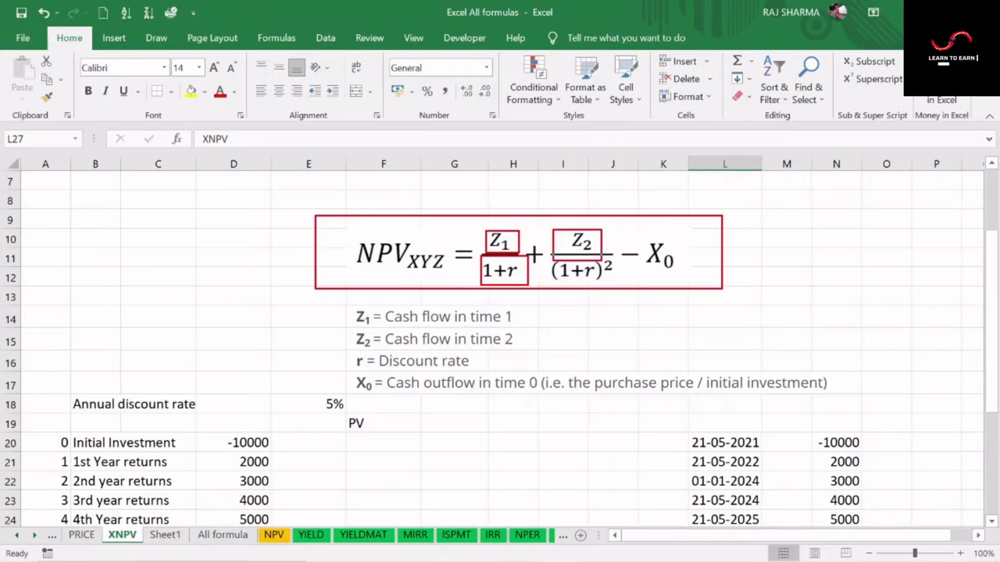
left_click_drag(563, 285, 622, 284)
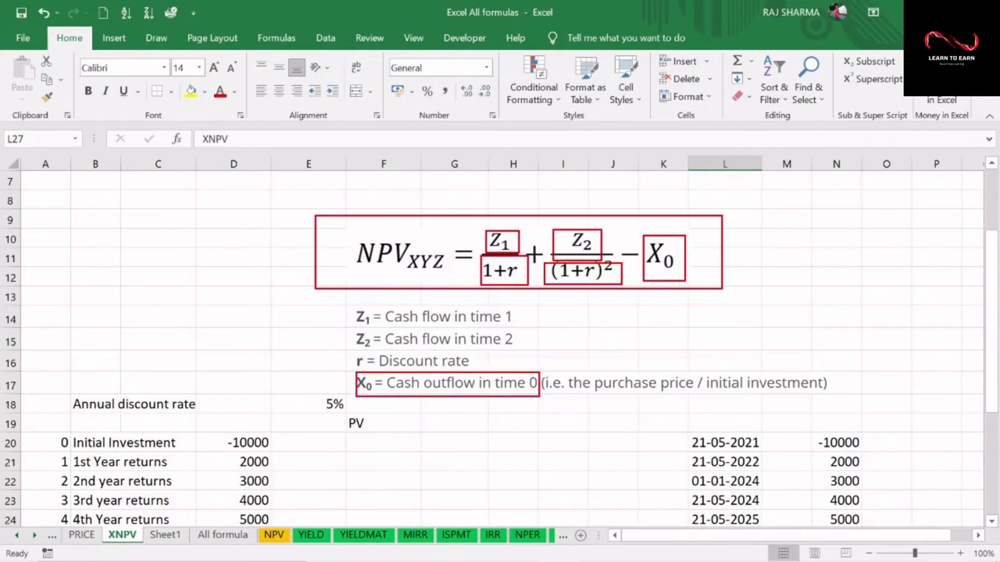
key("Escape")
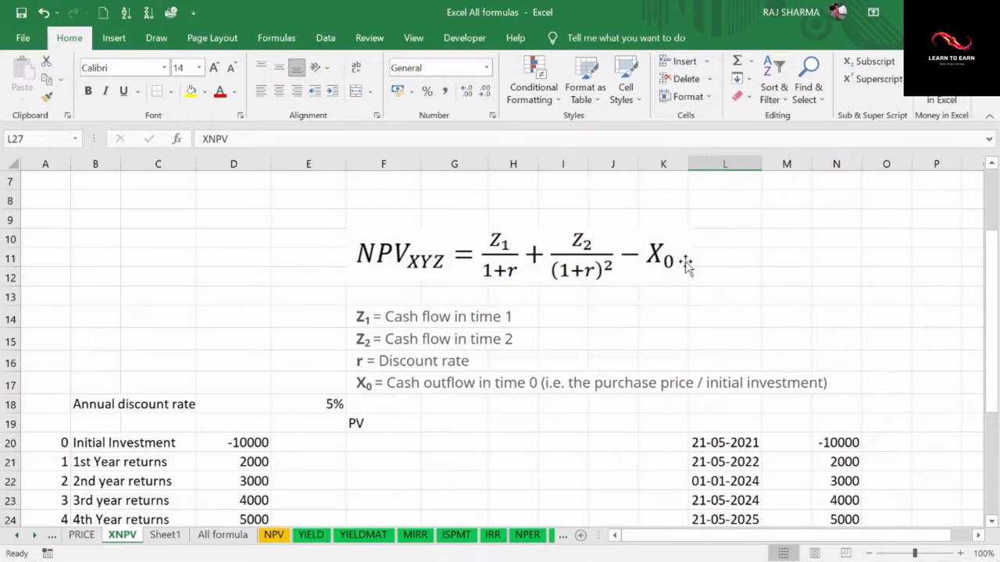
Review the annual discount rate, the initial investment, the five yearly returns with their period numbers, and the returns' total in D26
scroll(528, 339, "down", 2)
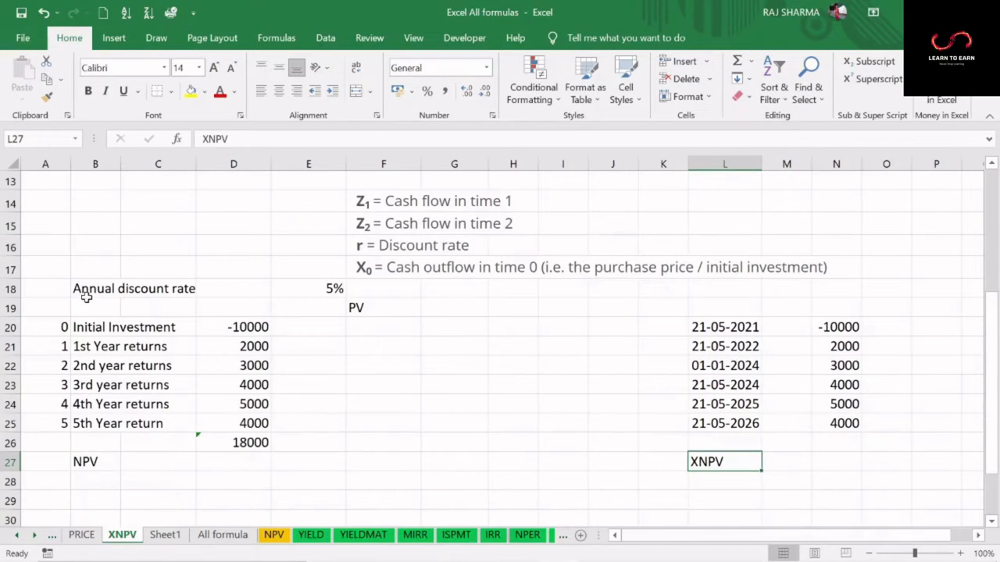
left_click(90, 286)
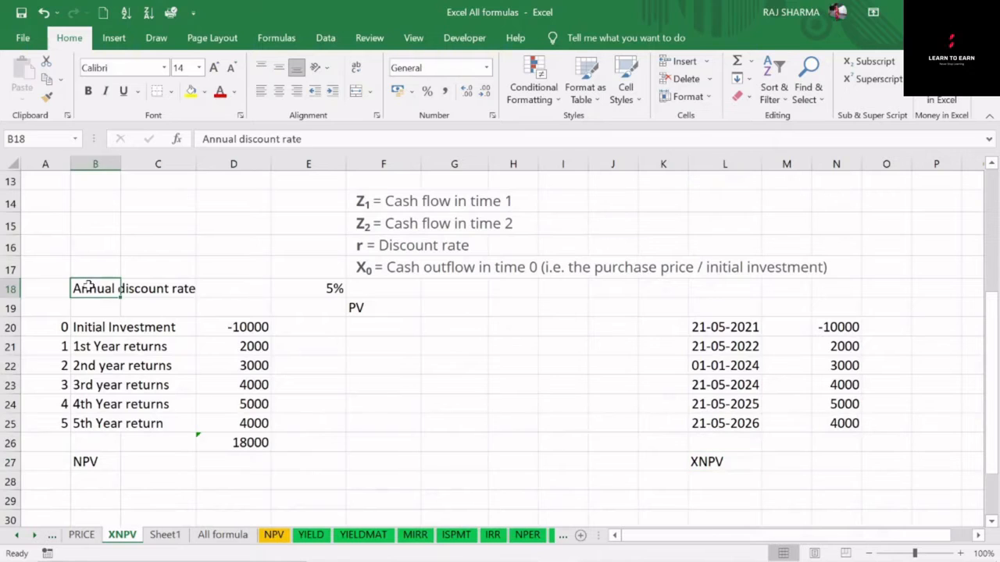
left_click(332, 288)
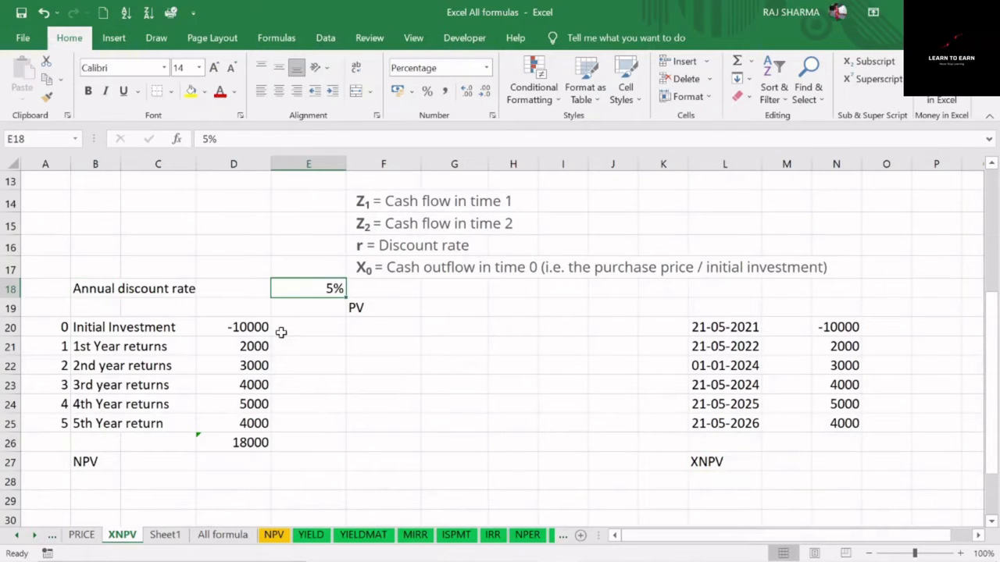
left_click(89, 326)
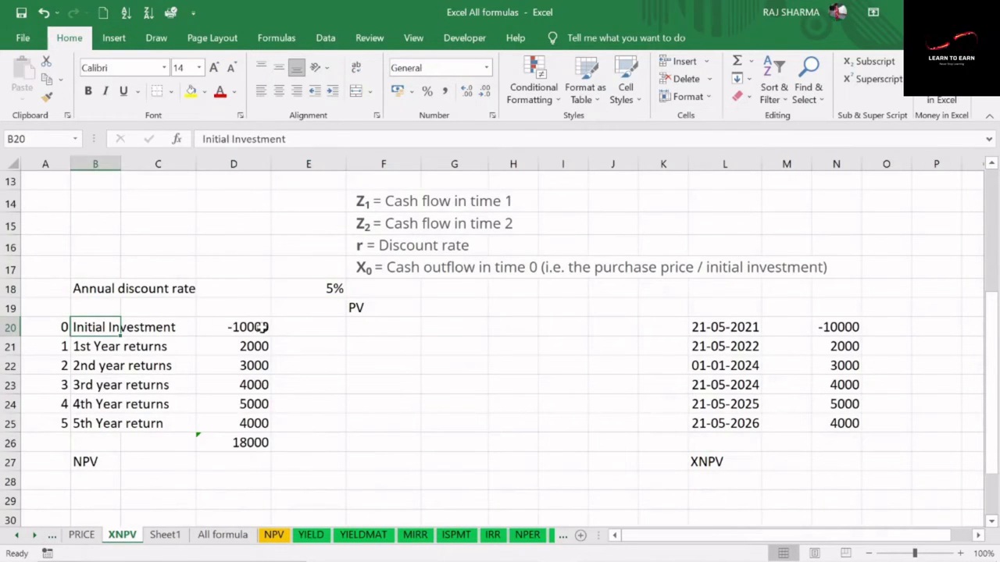
left_click(260, 327)
left_click(89, 346)
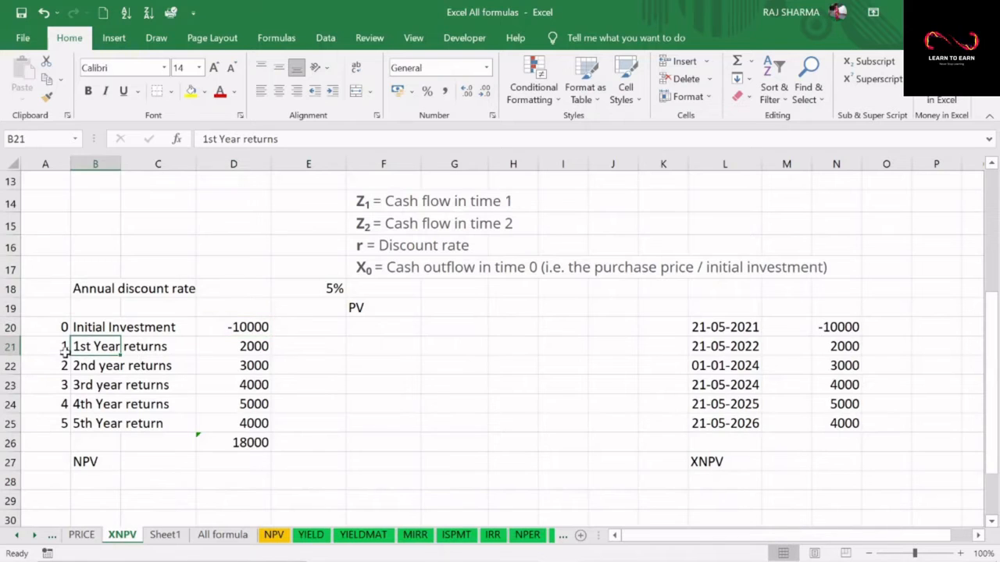
left_click_drag(256, 346, 254, 426)
left_click(252, 444)
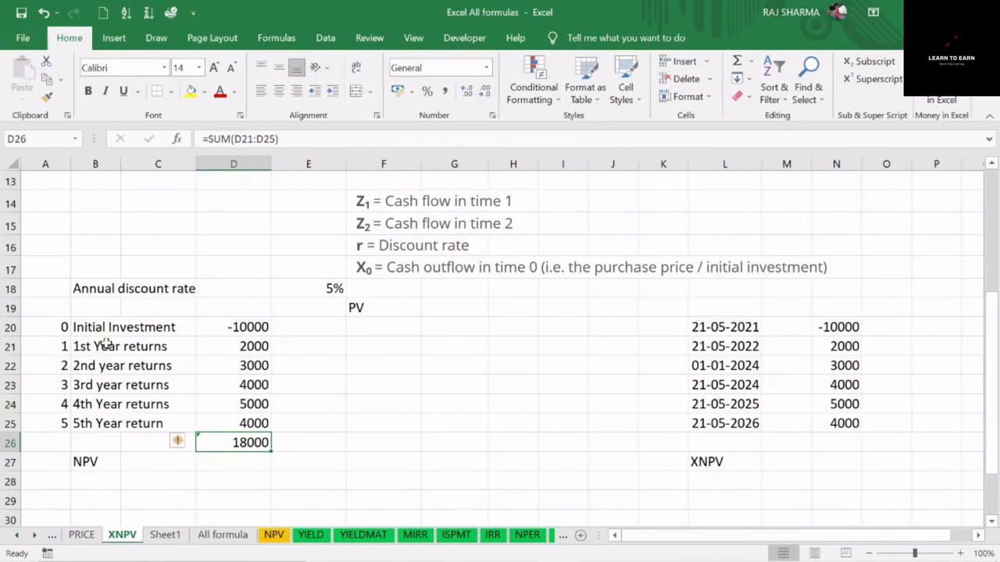
left_click(62, 346)
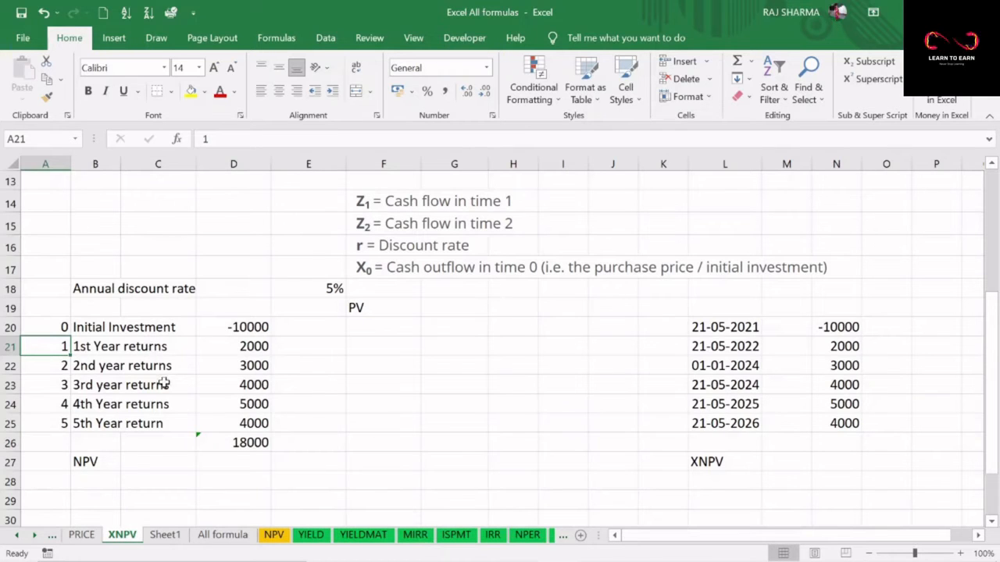
Calculate the present value of the returns in D27 with the NPV function, using rate E18 and values D21:D25
left_click(239, 465)
key("F2")
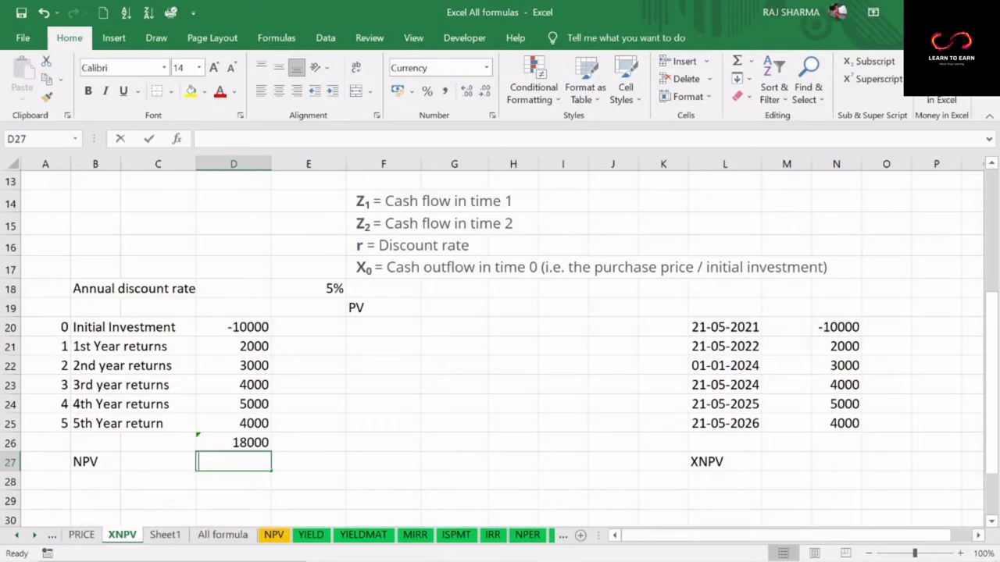
type("=")
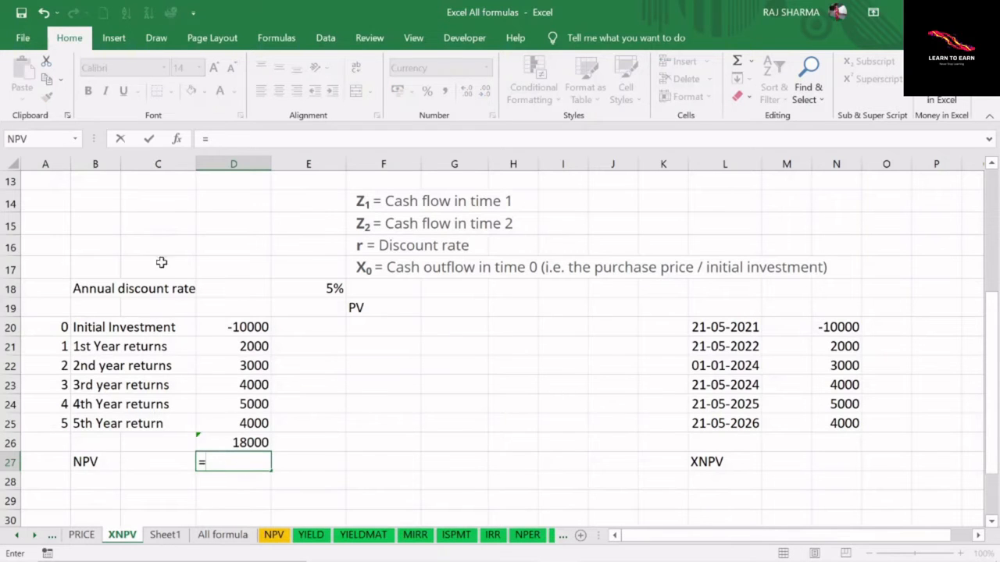
left_click(178, 140)
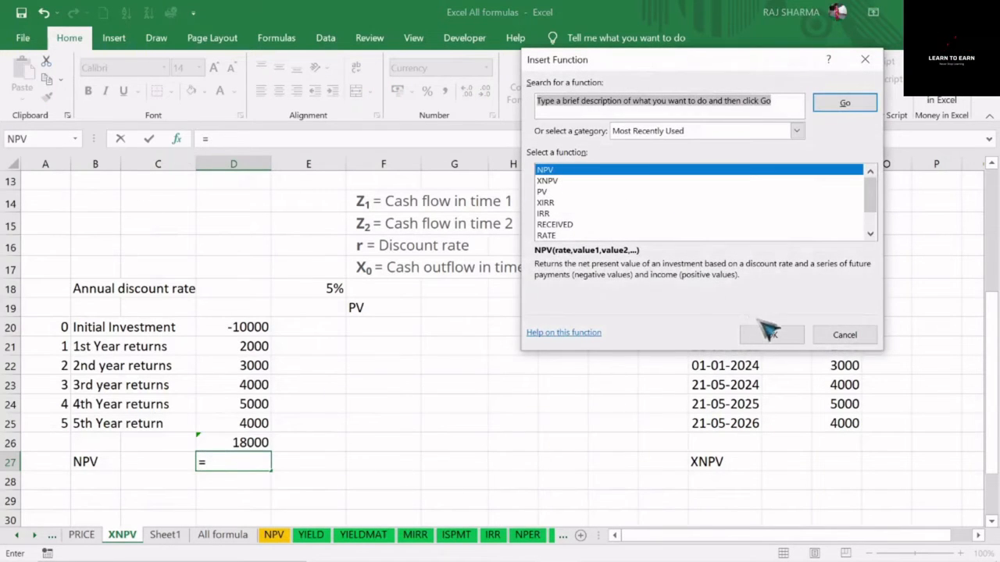
left_click(769, 332)
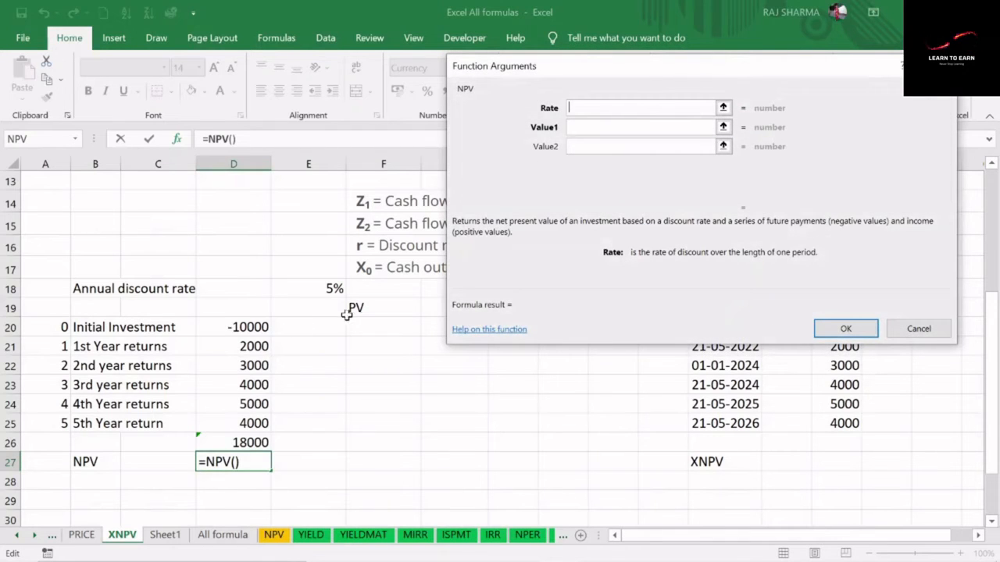
left_click(327, 289)
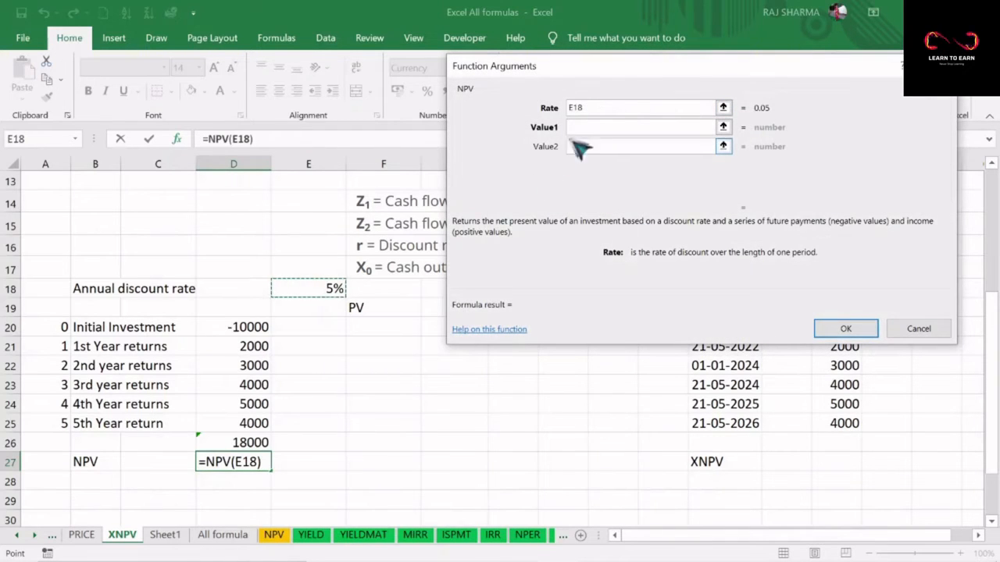
key("Tab")
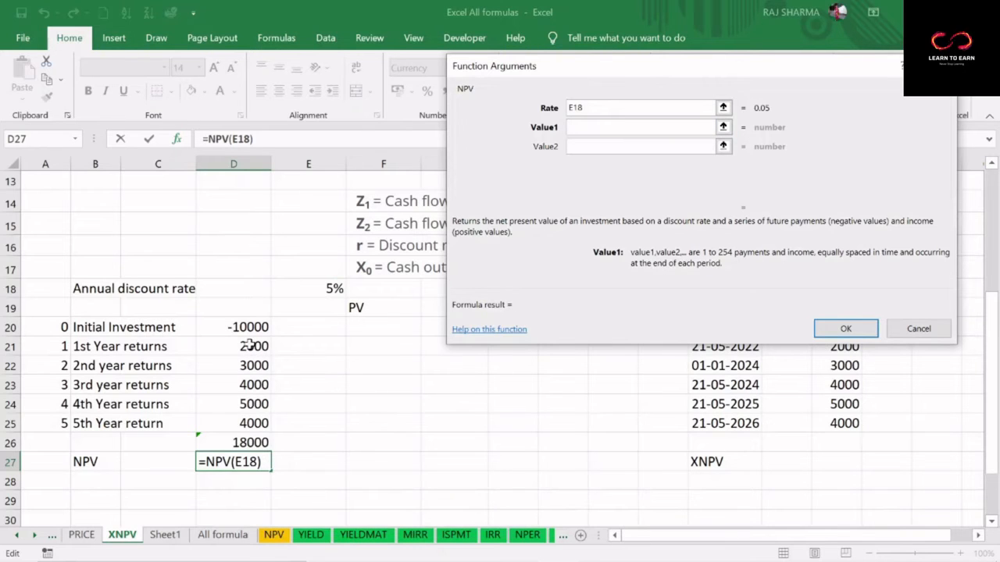
left_click_drag(249, 345, 256, 420)
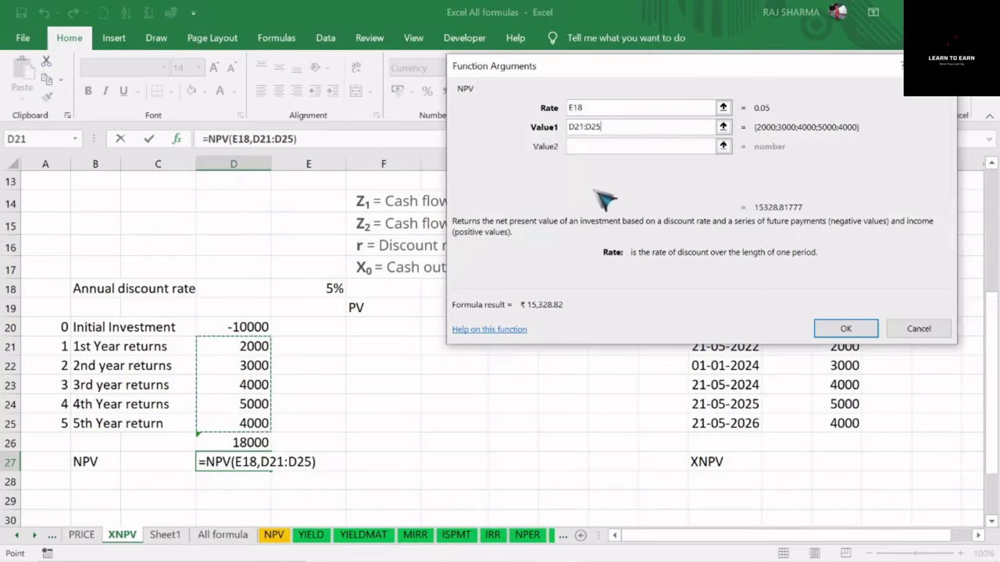
left_click(840, 328)
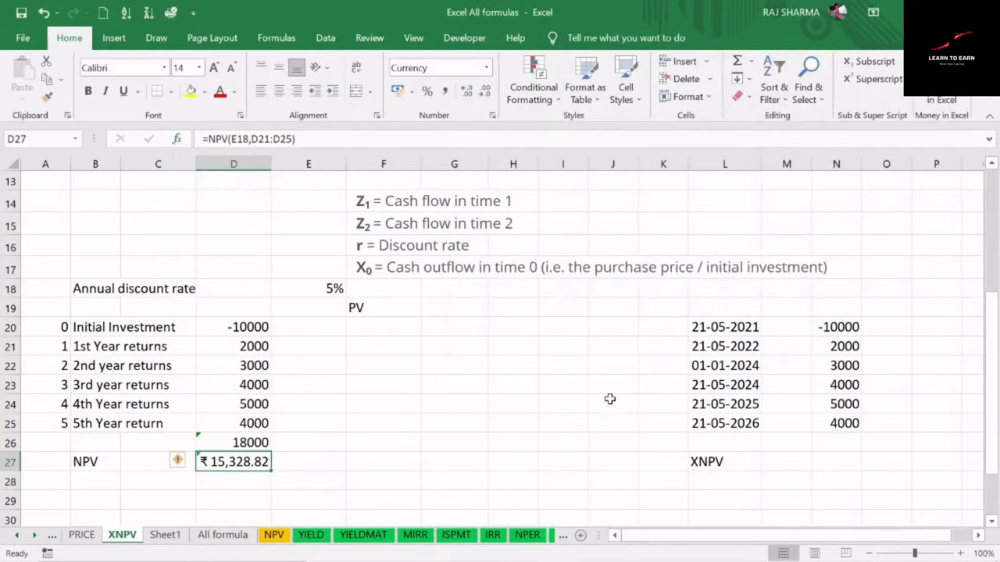
Extend the NPV formula in D27 by adding the initial investment in D20
left_click(315, 139)
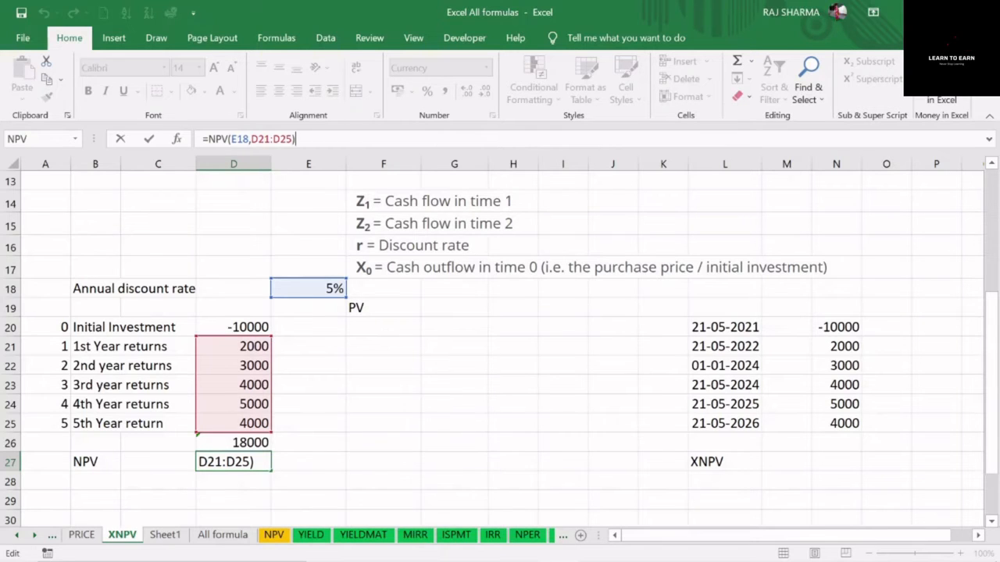
type("=")
key("BackSpace")
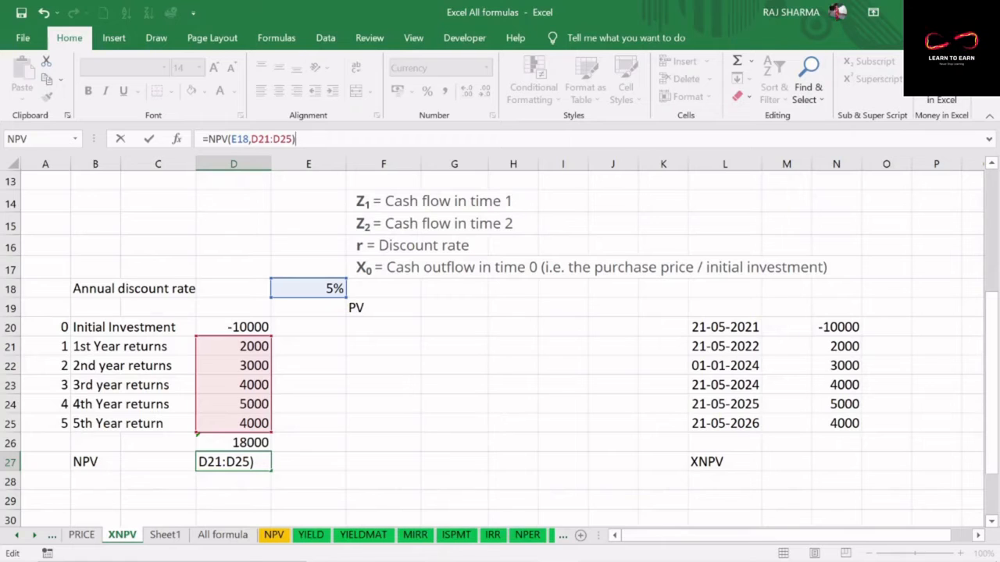
left_click(242, 328)
key("Return")
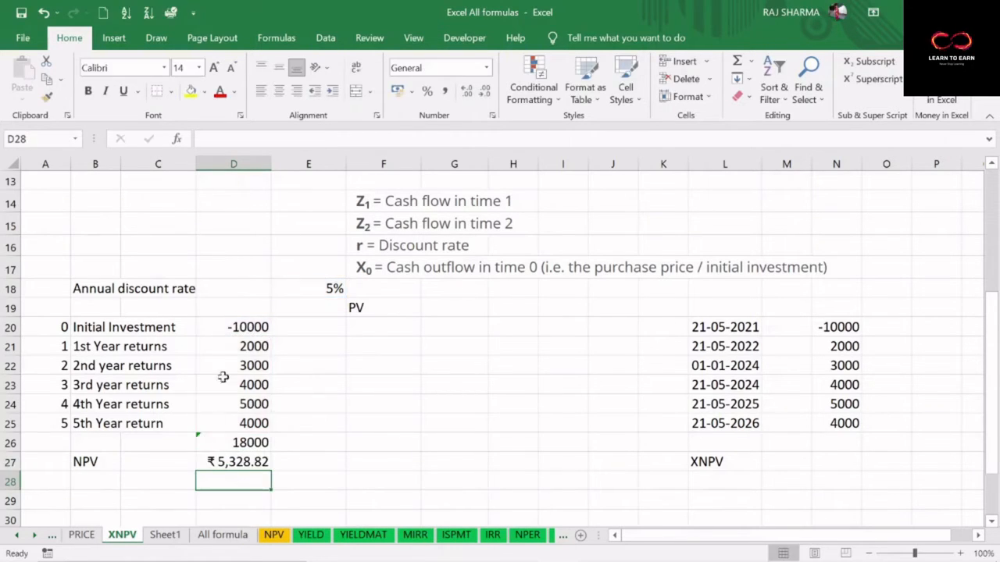
Compare the net present value in D27 with the yearly returns in D21:D25 and the PV column heading
left_click(232, 464)
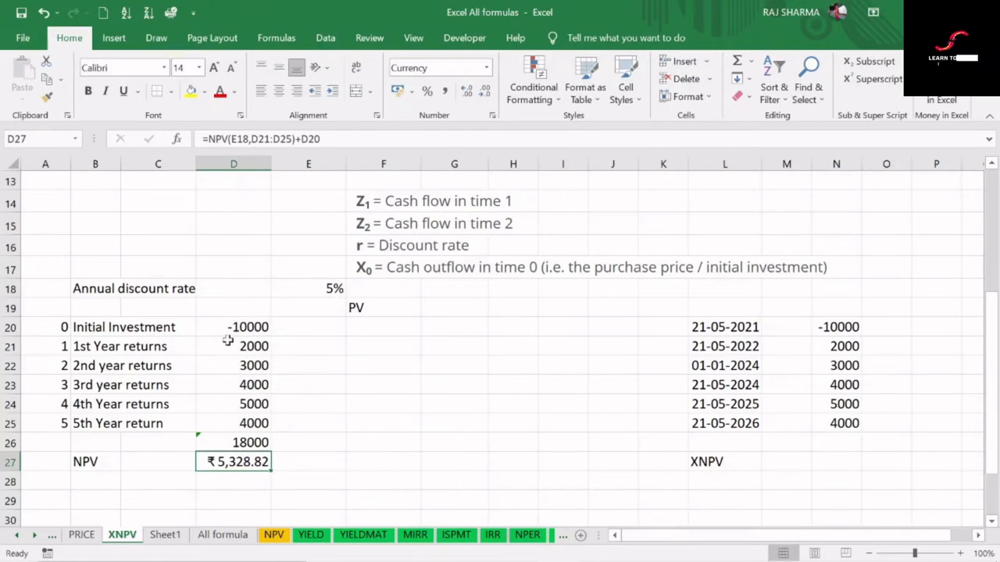
left_click_drag(255, 346, 258, 423)
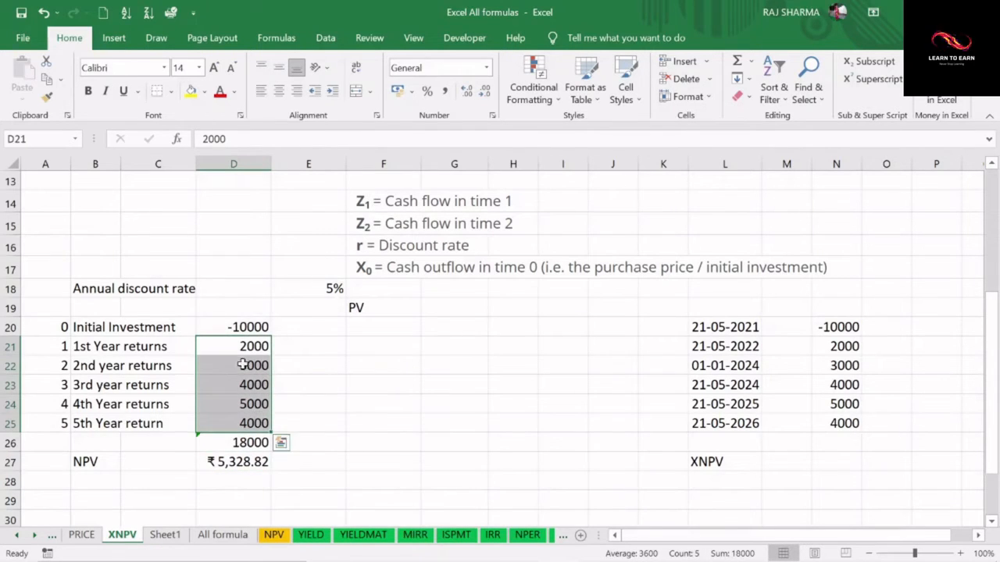
left_click(224, 462)
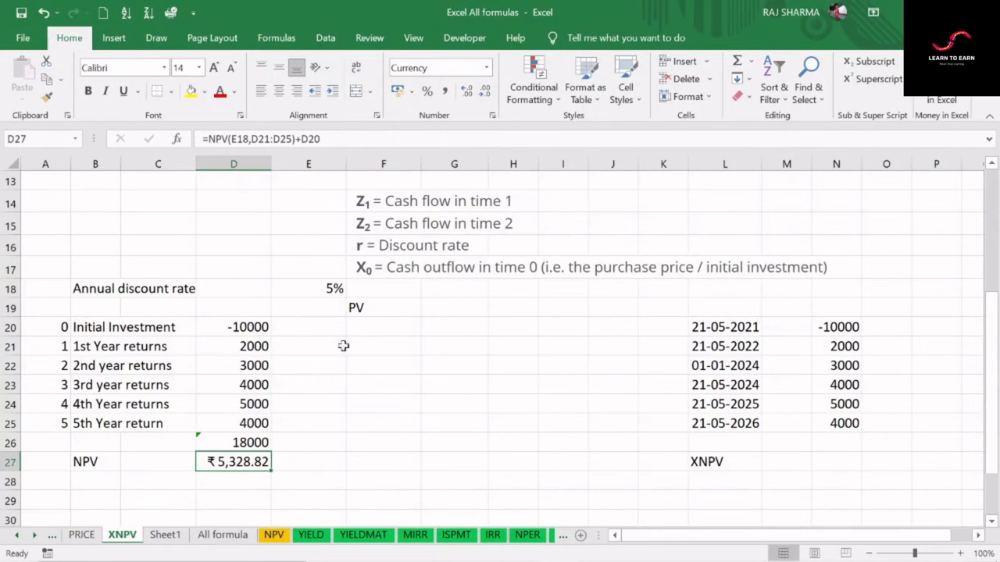
left_click(357, 308)
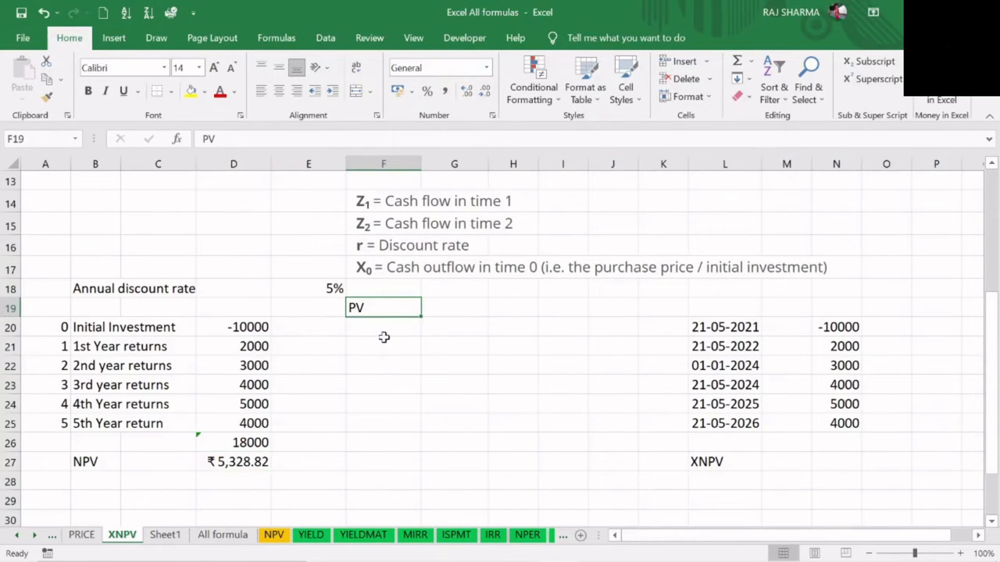
left_click_drag(258, 346, 253, 426)
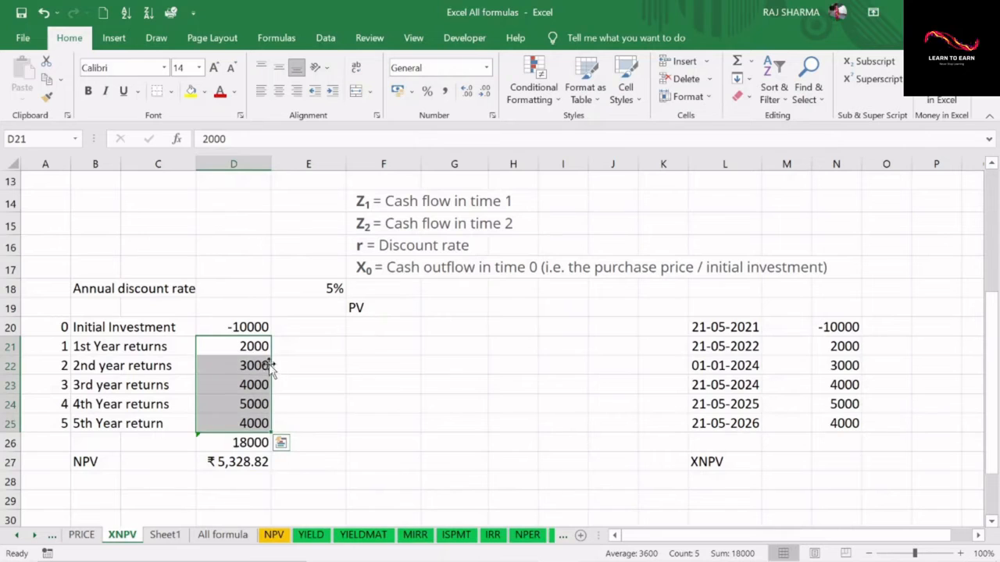
Insert the PV function in F21 for the first-year return, with E18 as the rate and A21 as the number of periods
left_click(374, 347)
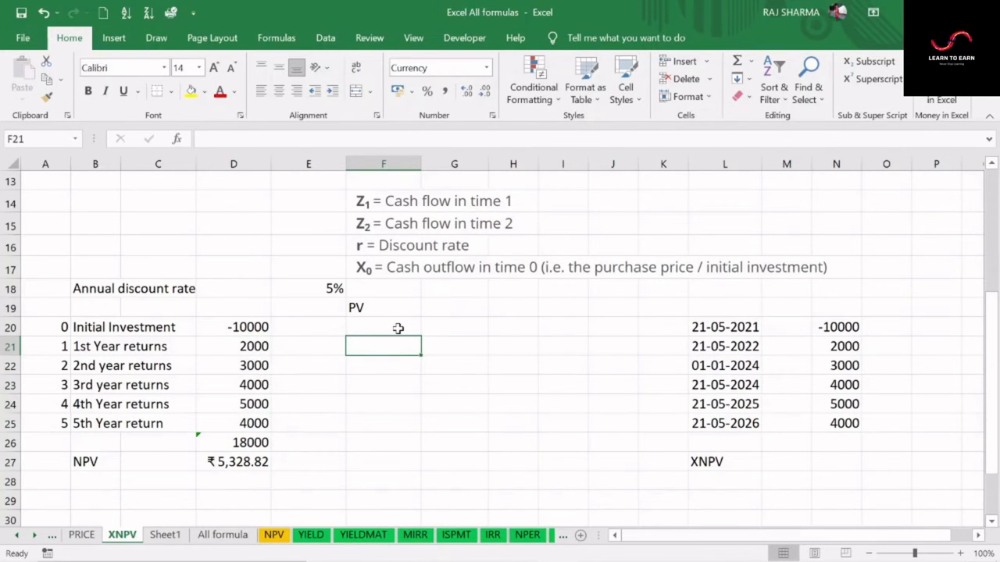
type("=")
left_click(177, 138)
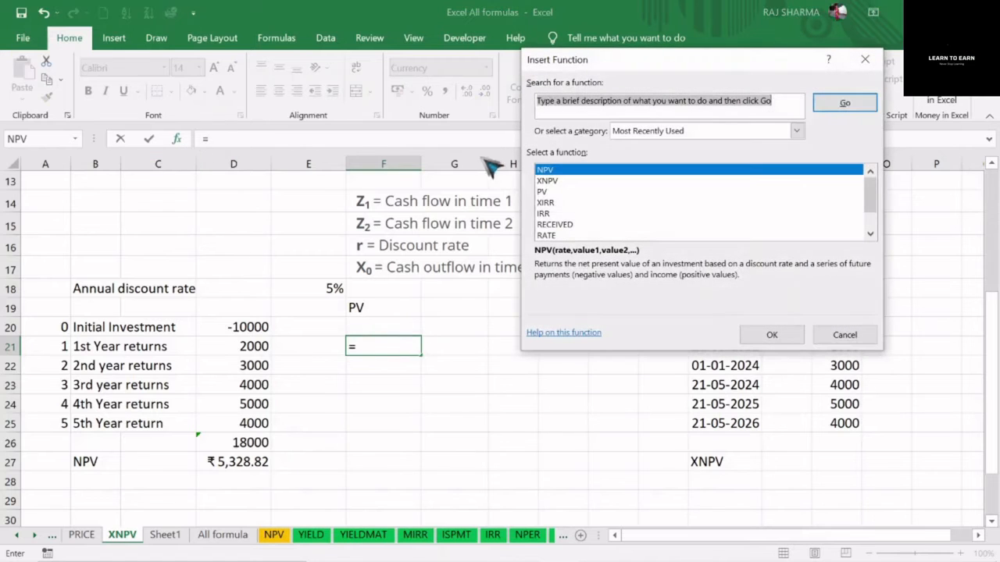
left_click(543, 192)
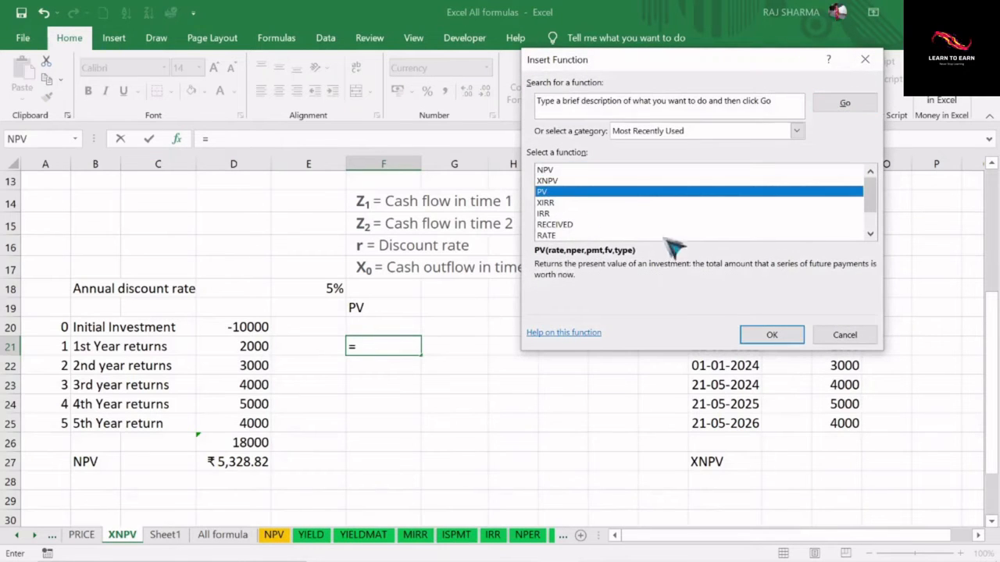
left_click(771, 335)
left_click(322, 288)
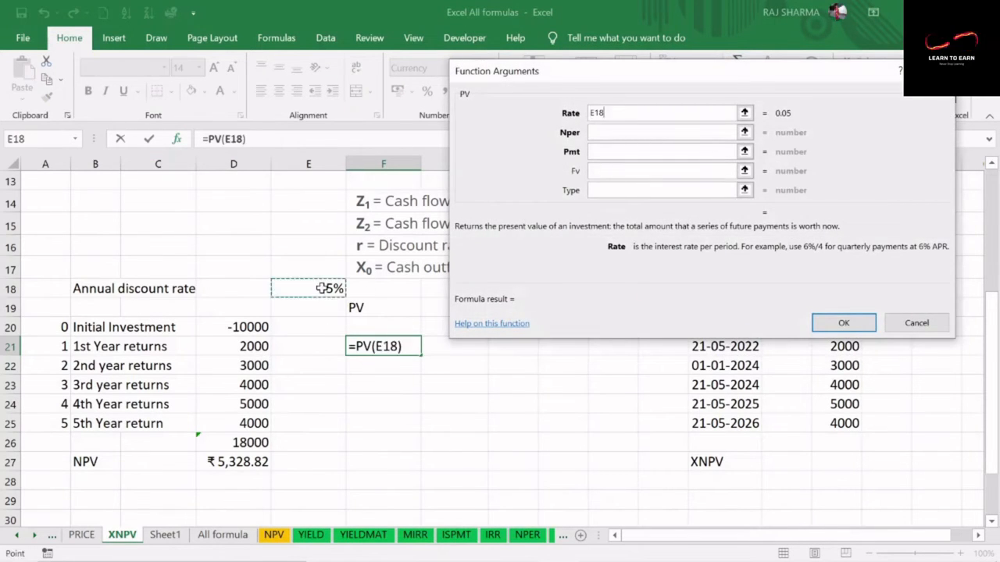
left_click(614, 135)
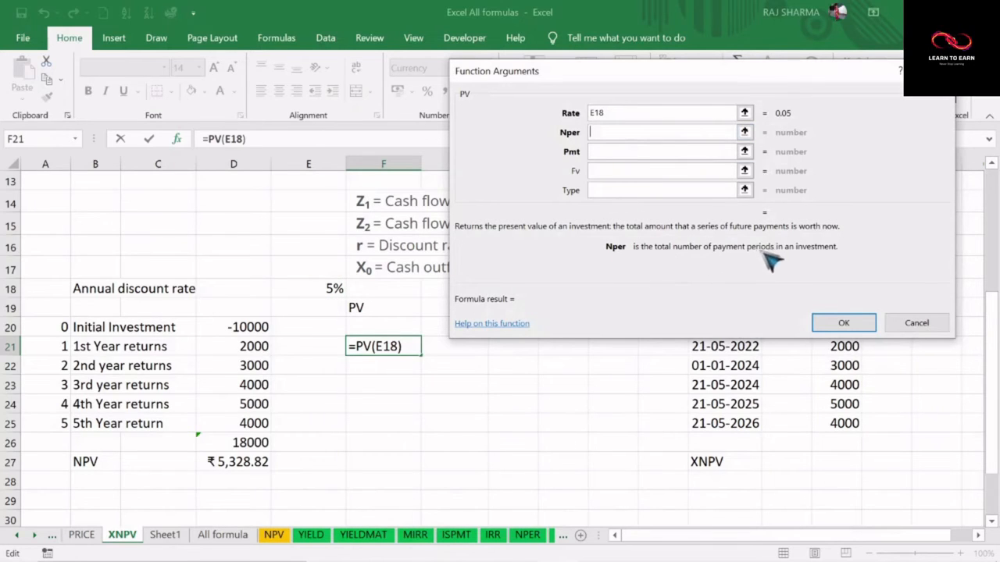
left_click(56, 346)
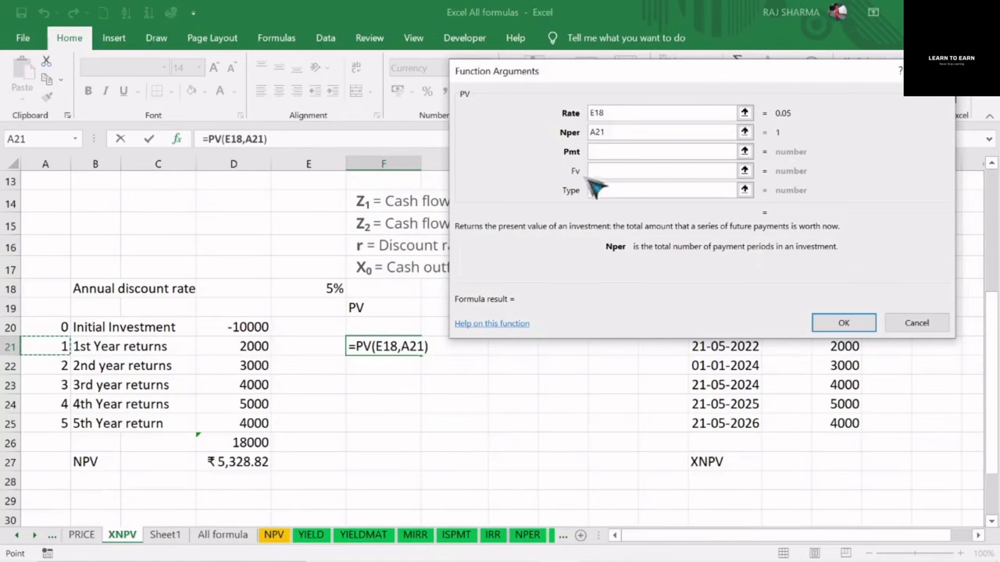
Complete the PV formula in F21 with -D21 as the future value, type 0, and no periodic payment
left_click(610, 153)
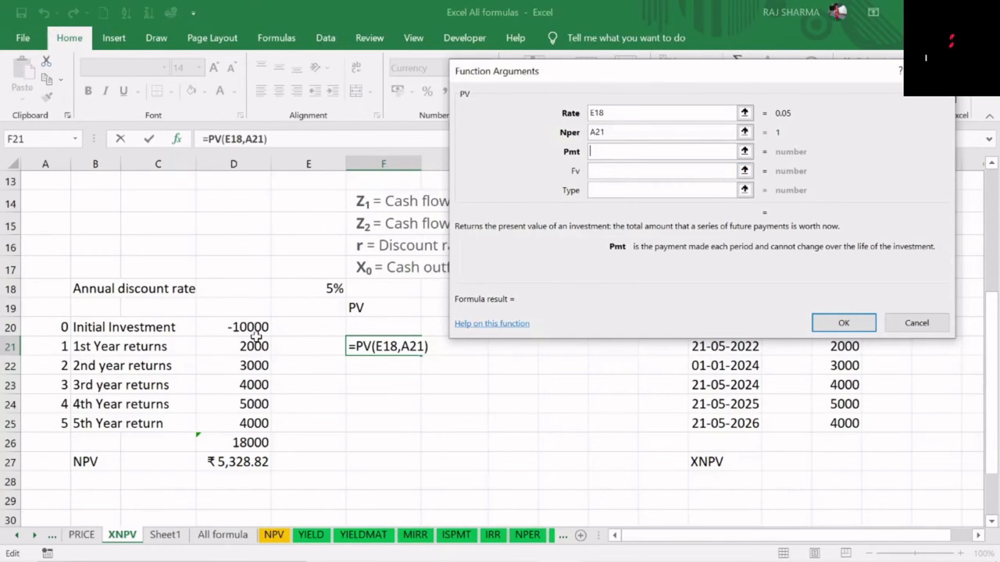
left_click(605, 172)
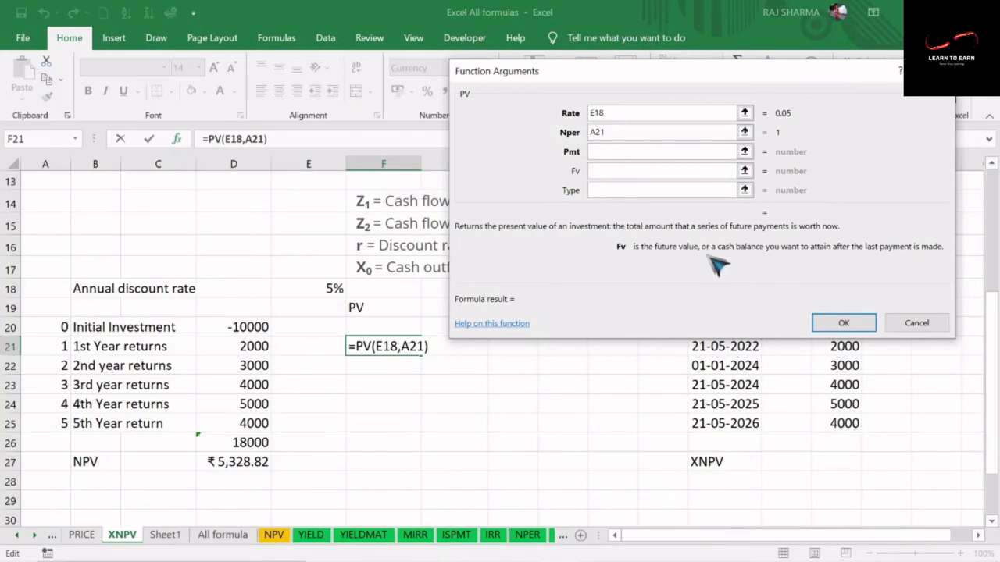
left_click(254, 346)
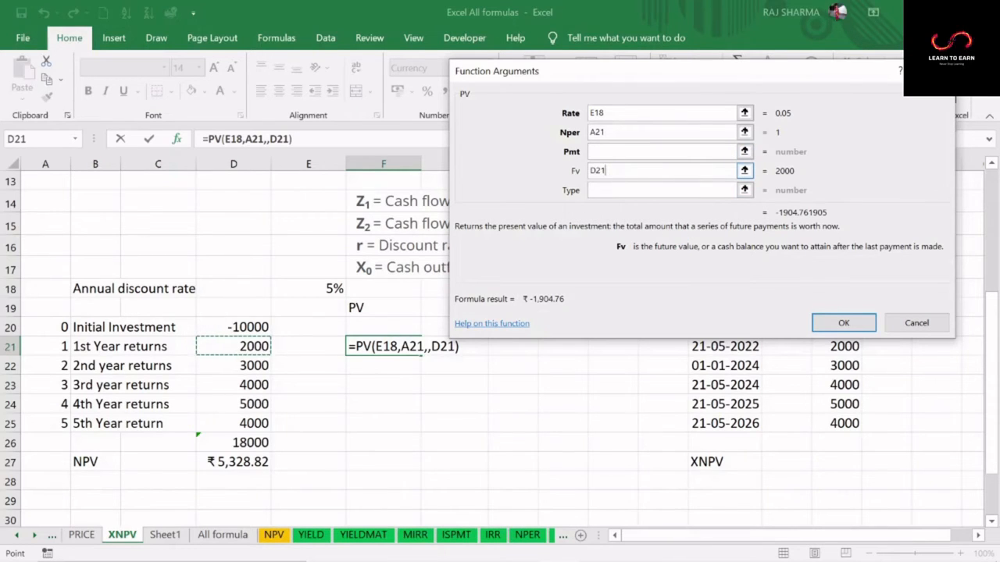
left_click(593, 191)
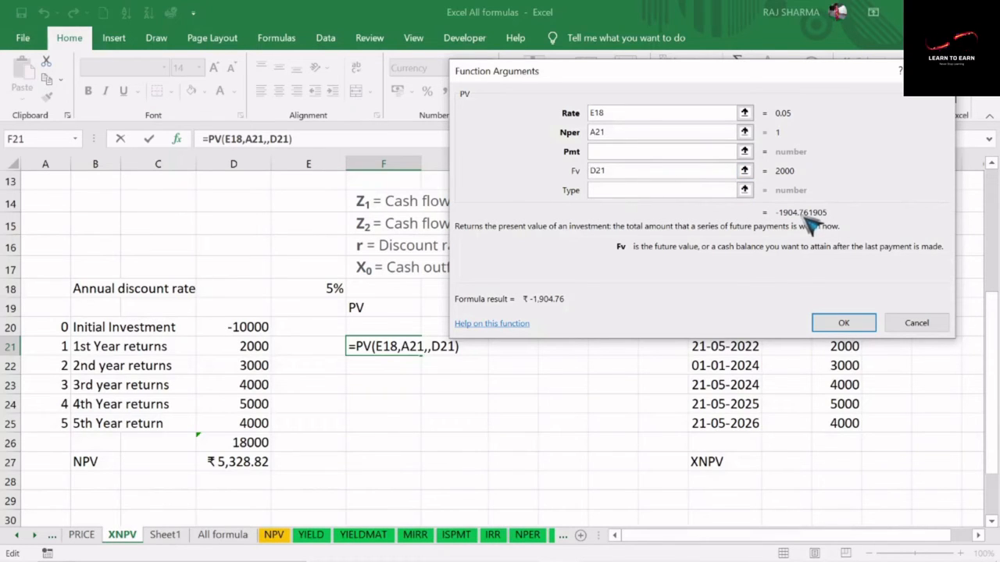
type("-")
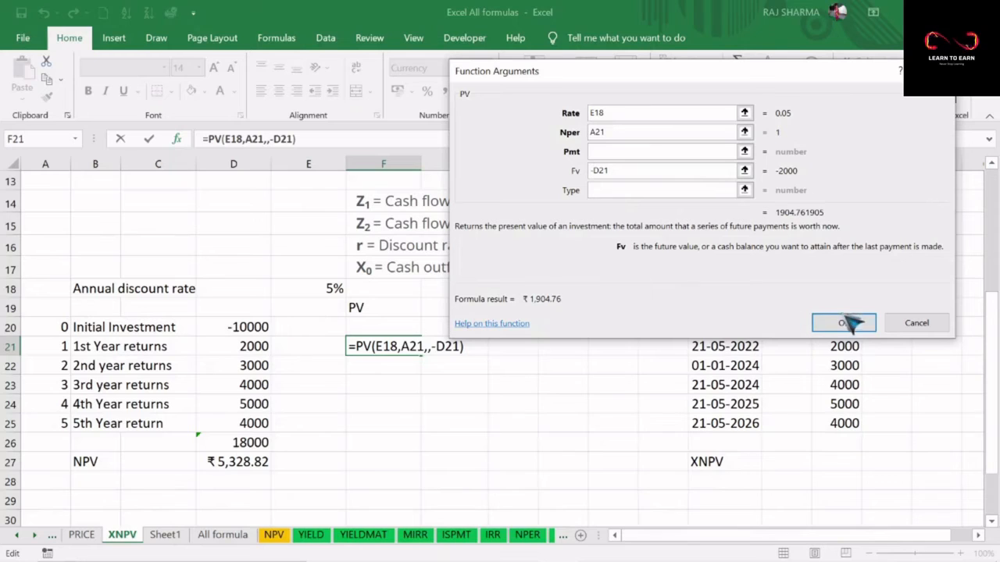
left_click(632, 190)
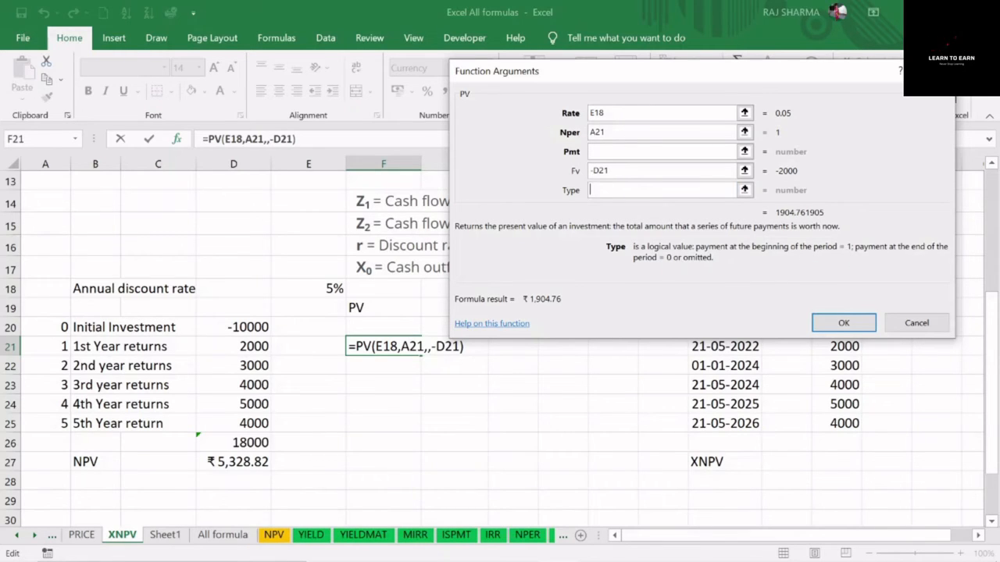
type("0")
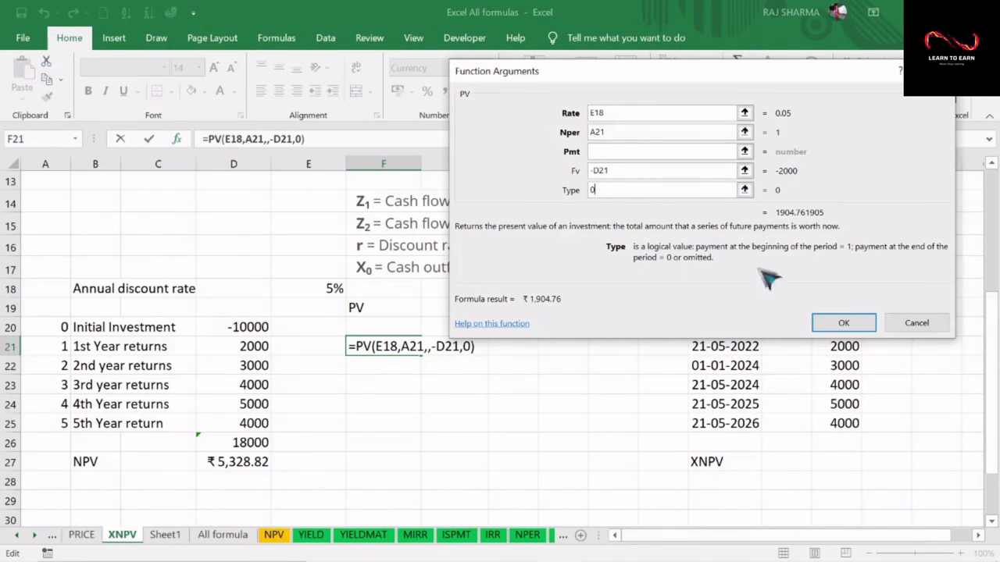
left_click(841, 323)
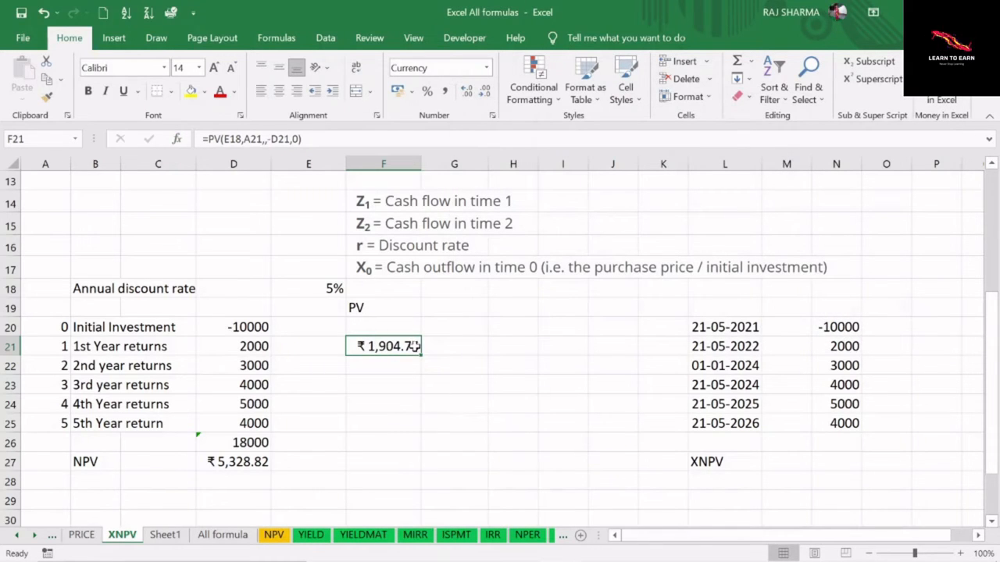
Make the E18 rate reference absolute in F21's PV formula and fill the formula down through F25
left_click(245, 347)
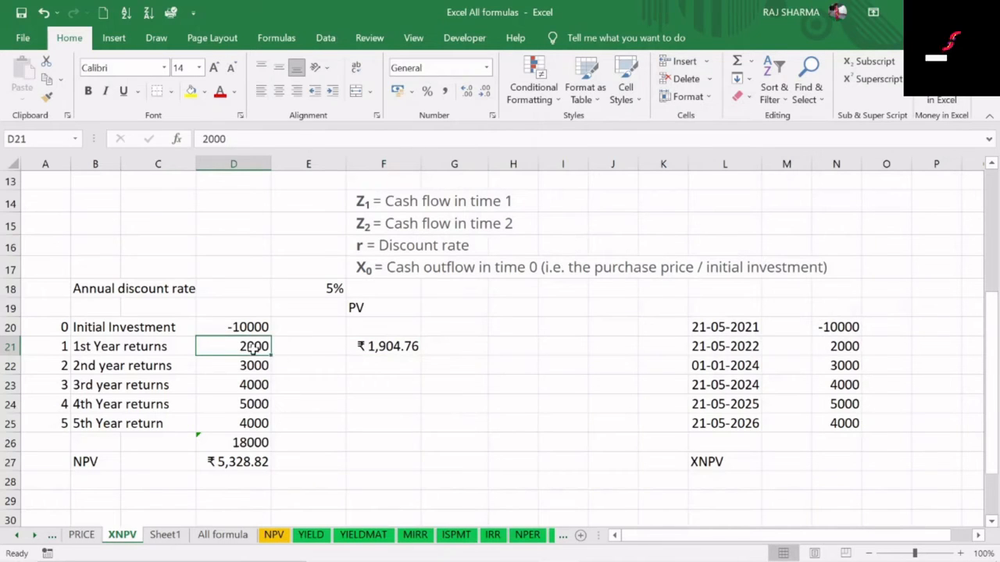
left_click(62, 348)
left_click(379, 346)
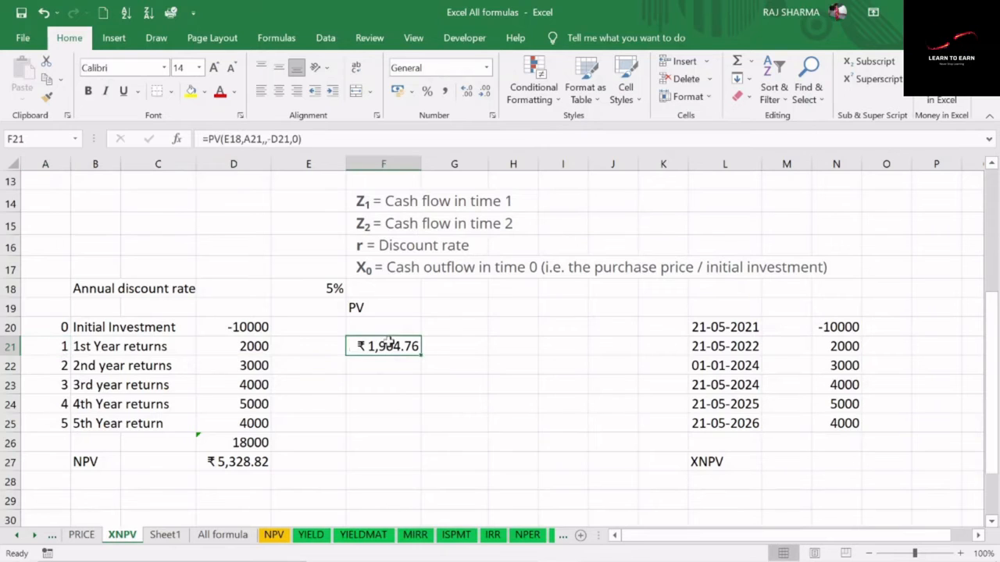
left_click(59, 326)
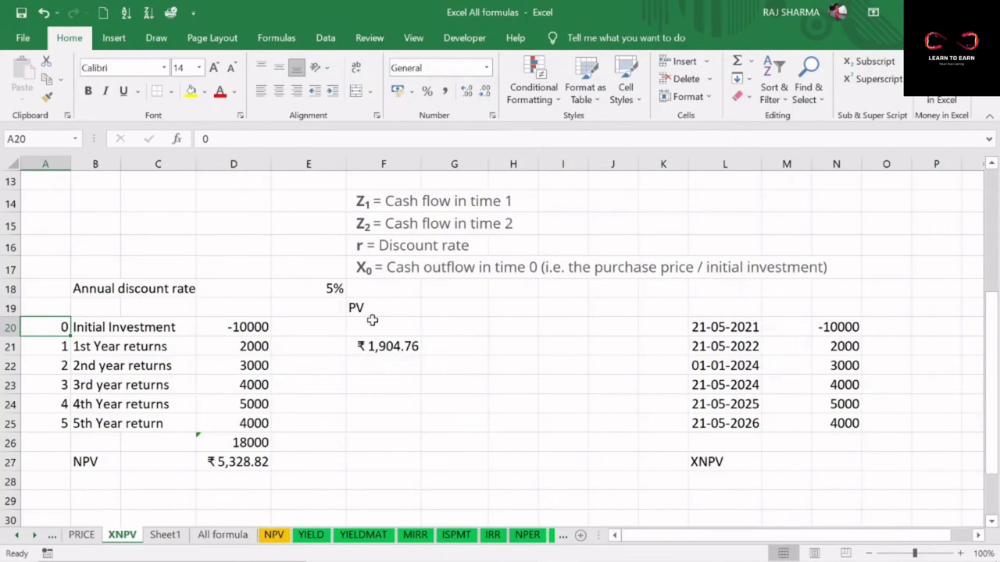
left_click(381, 345)
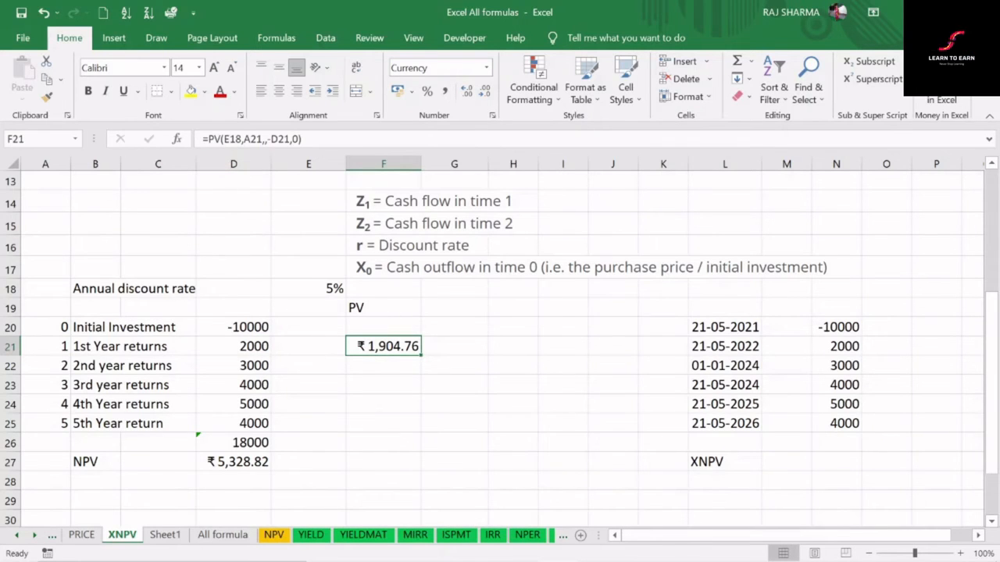
left_click(219, 139)
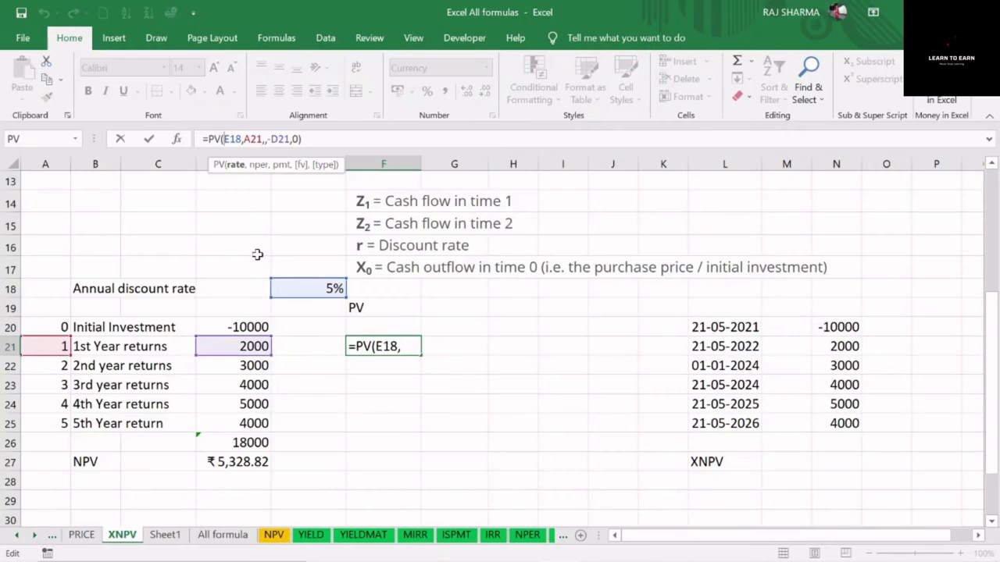
type("$")
key("Right")
type("$")
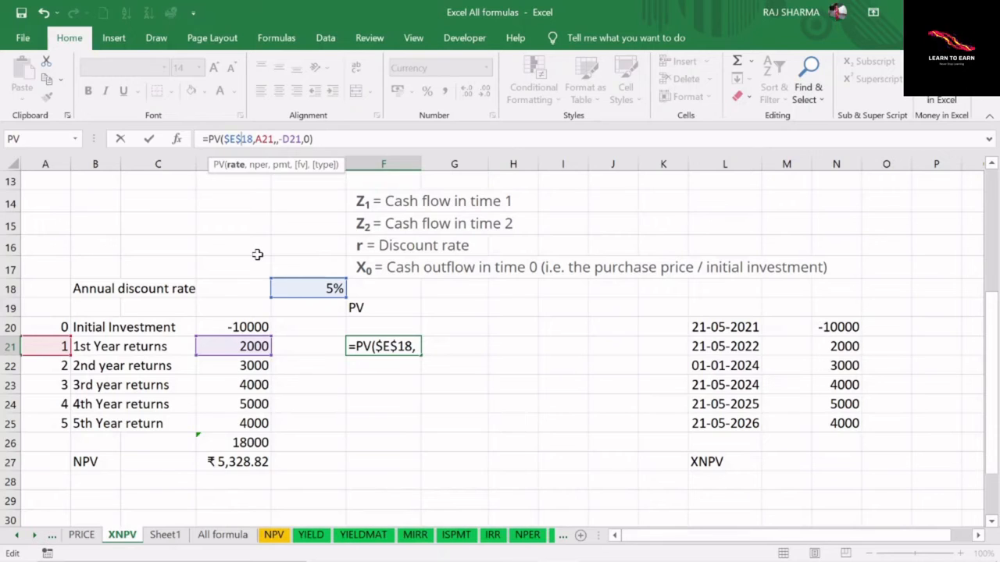
key("Return")
left_click(382, 346)
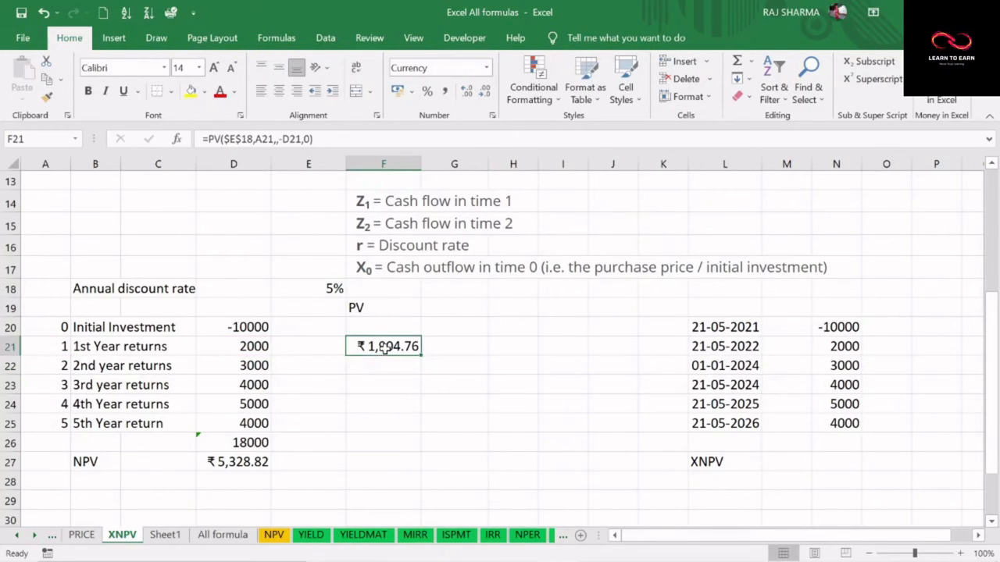
left_click_drag(421, 356, 424, 434)
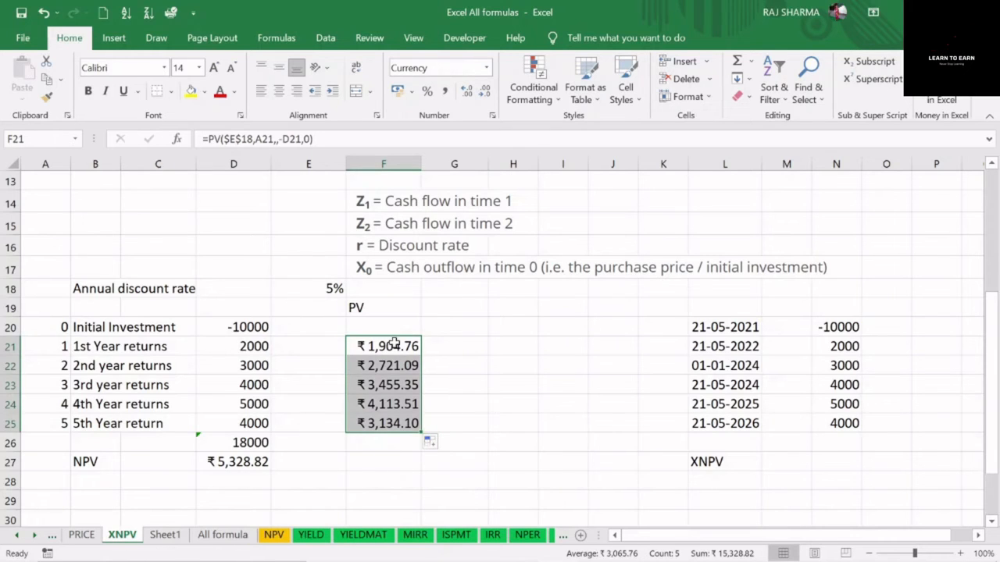
Total the present values of the yearly returns F21:F25 in F27 with the SUM function
left_click_drag(245, 423, 246, 364)
left_click(384, 466)
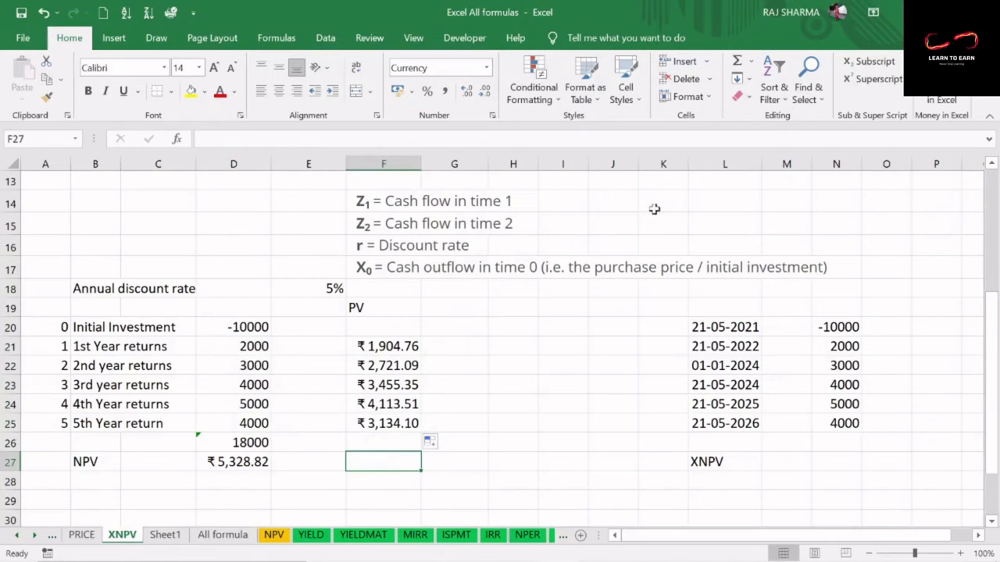
left_click(736, 61)
left_click_drag(383, 346, 401, 419)
key("Return")
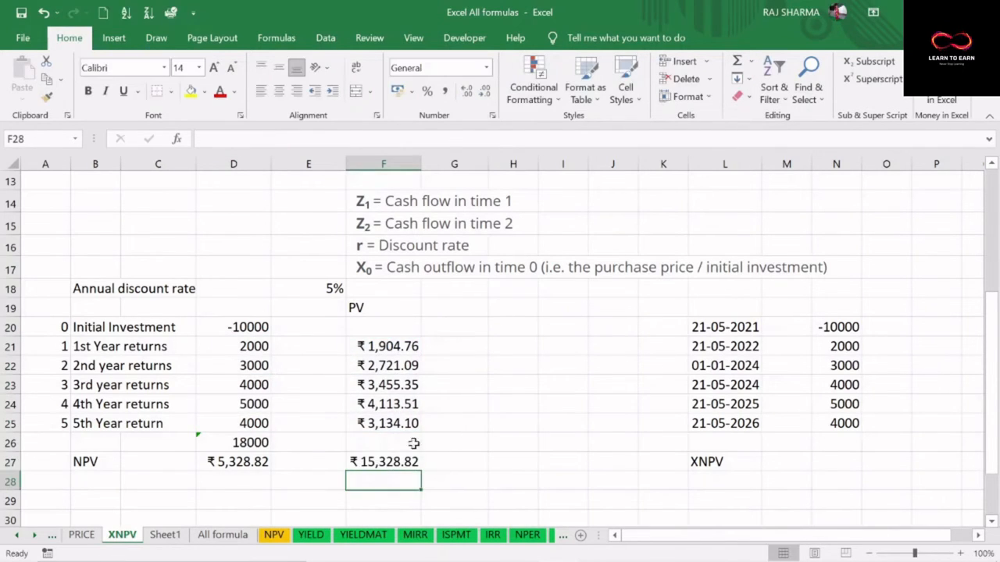
left_click(399, 463)
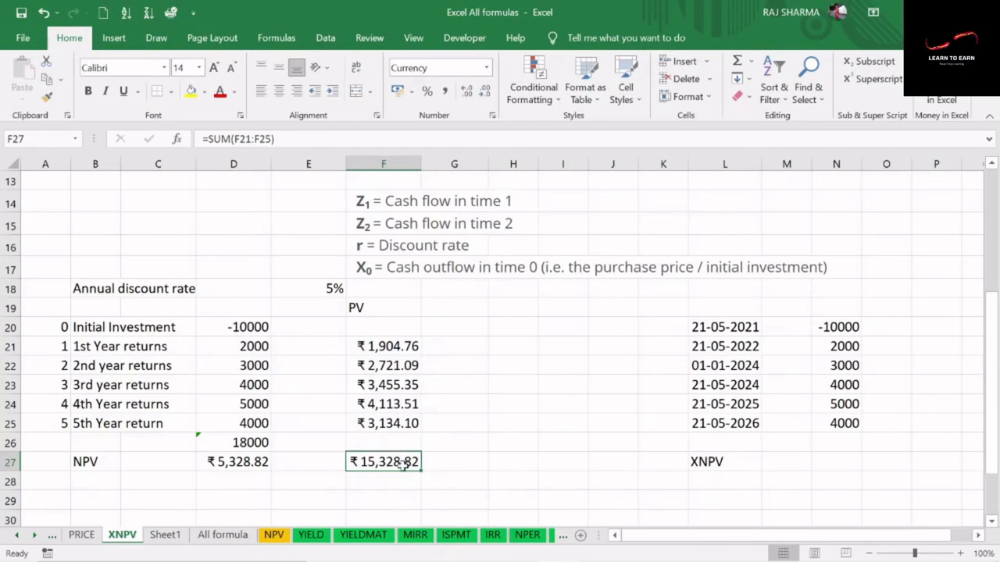
left_click(383, 345)
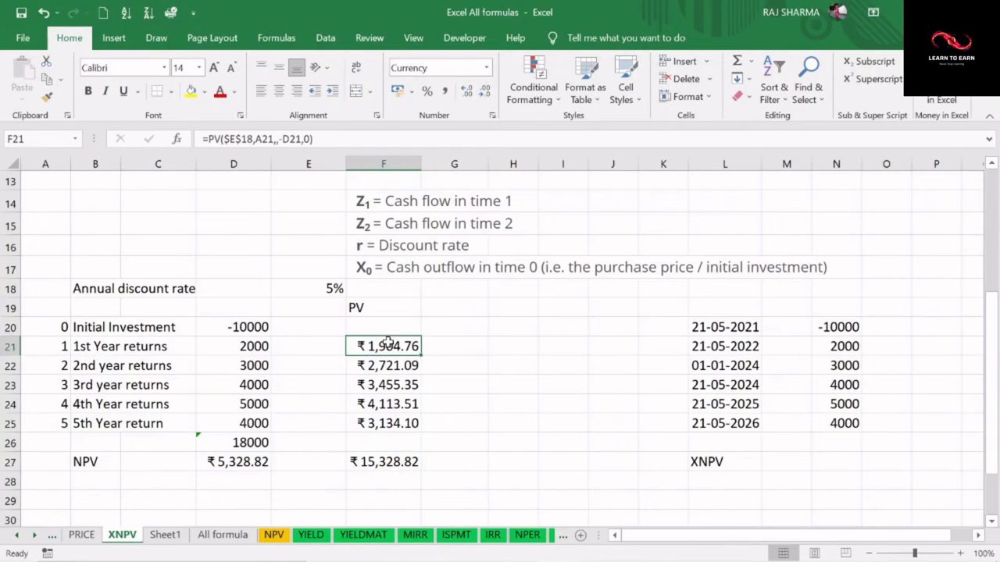
Calculate the net present value in F28 by adding the initial investment in D20 to the total in F27
left_click(364, 481)
type("=")
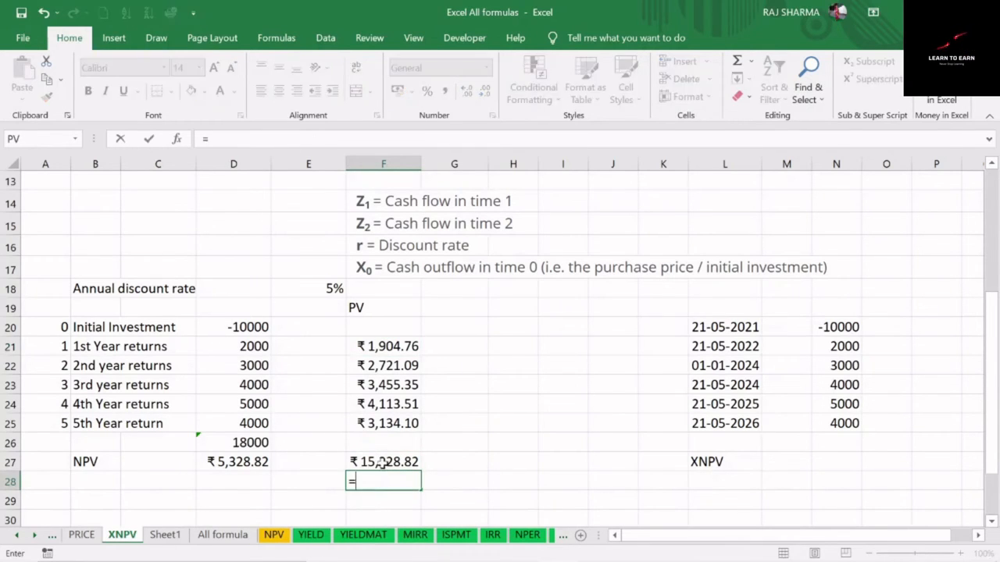
left_click(364, 463)
left_click(259, 329)
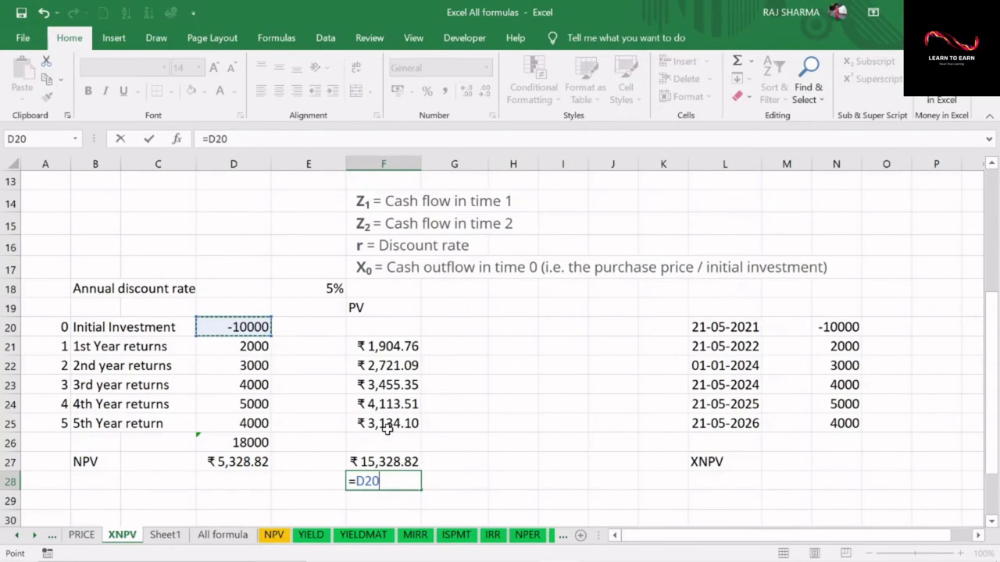
key("BackSpace")
key("BackSpace")
key("BackSpace")
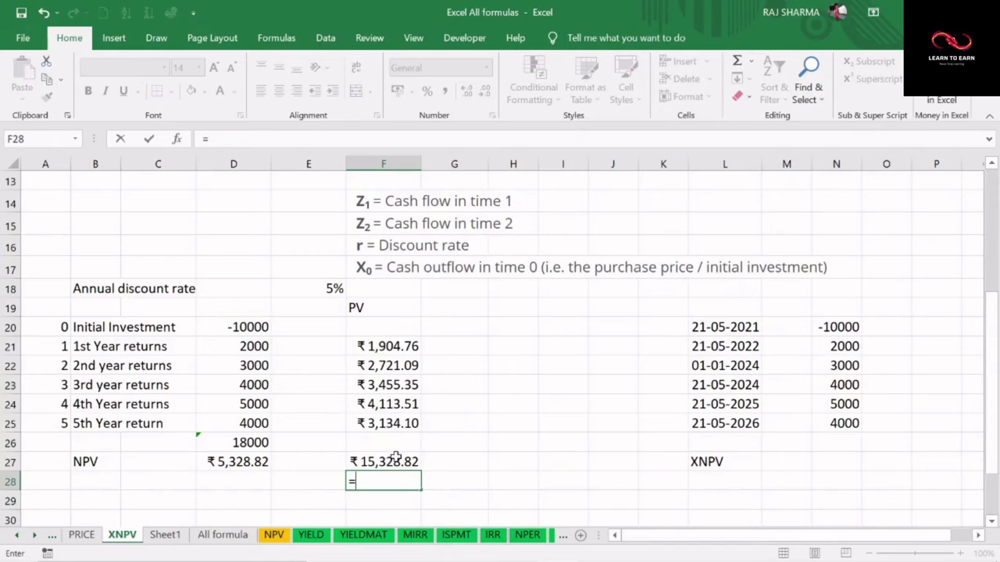
left_click(395, 460)
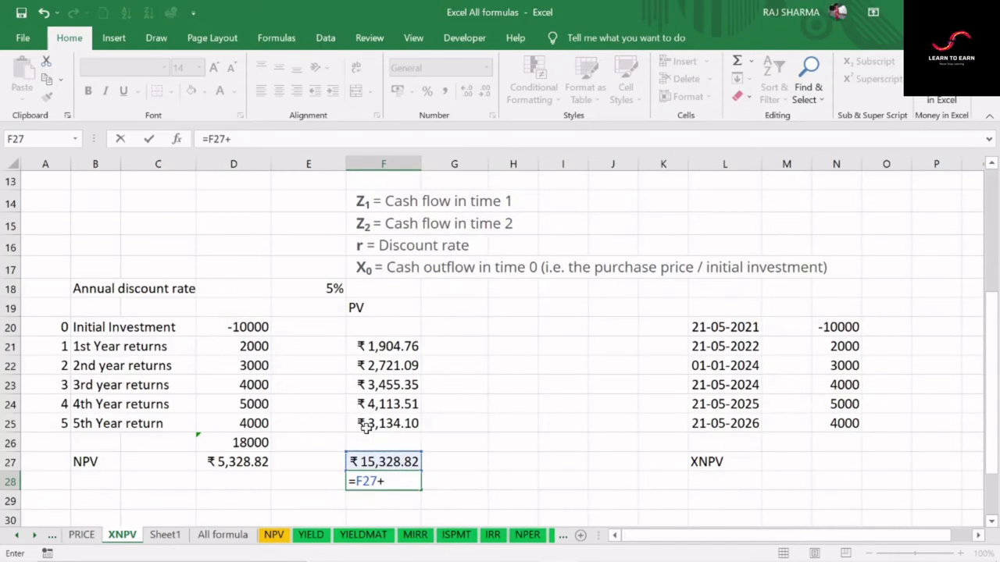
left_click(253, 328)
key("Return")
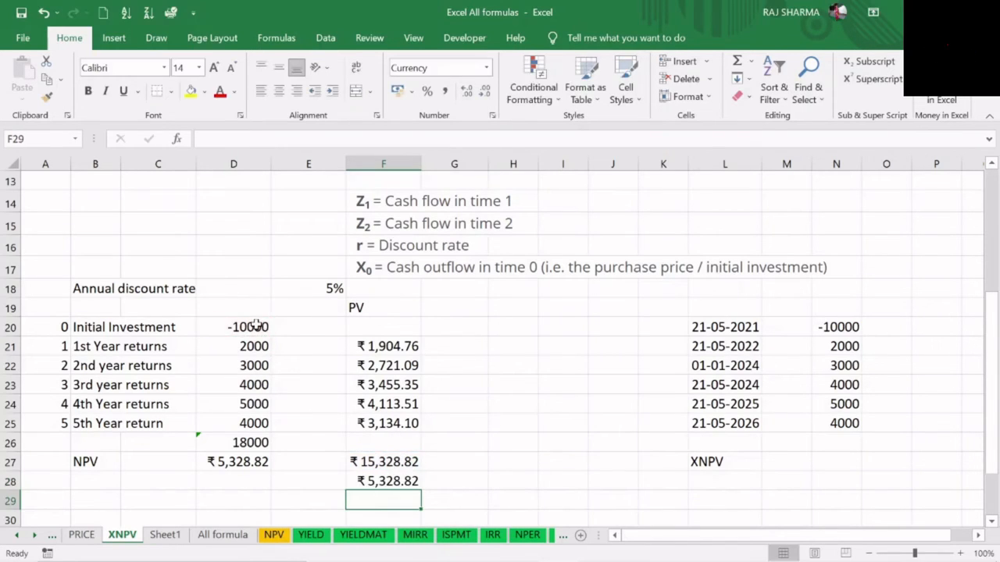
Compare the net present values in D27 and F28, and review the dated cash flows in L20:N25
left_click(234, 462)
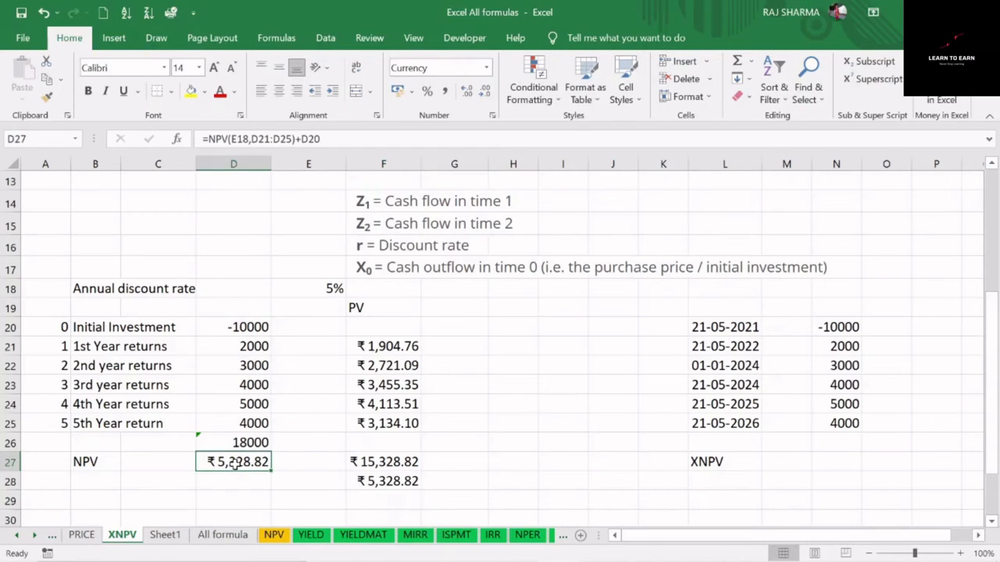
left_click(390, 486)
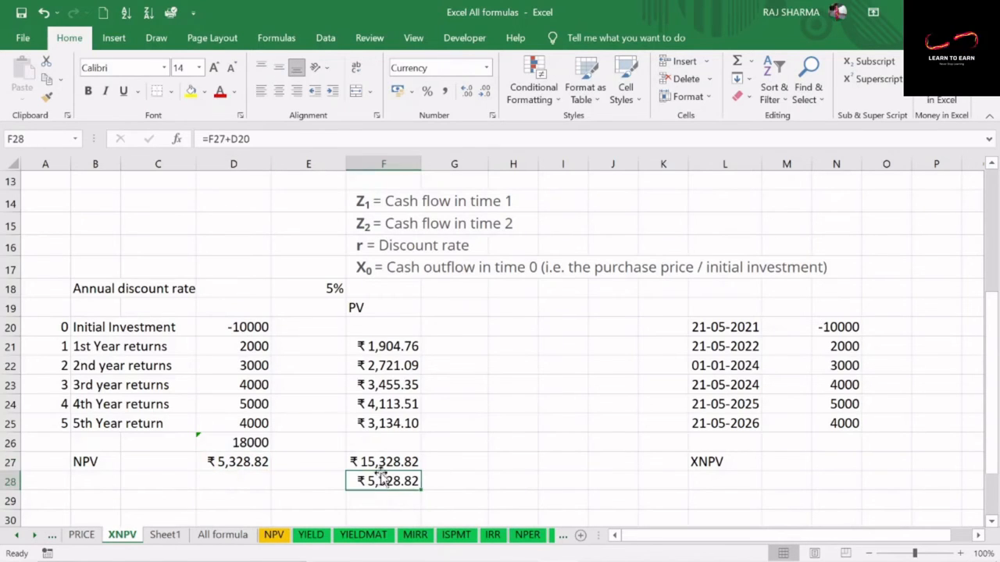
left_click(364, 307)
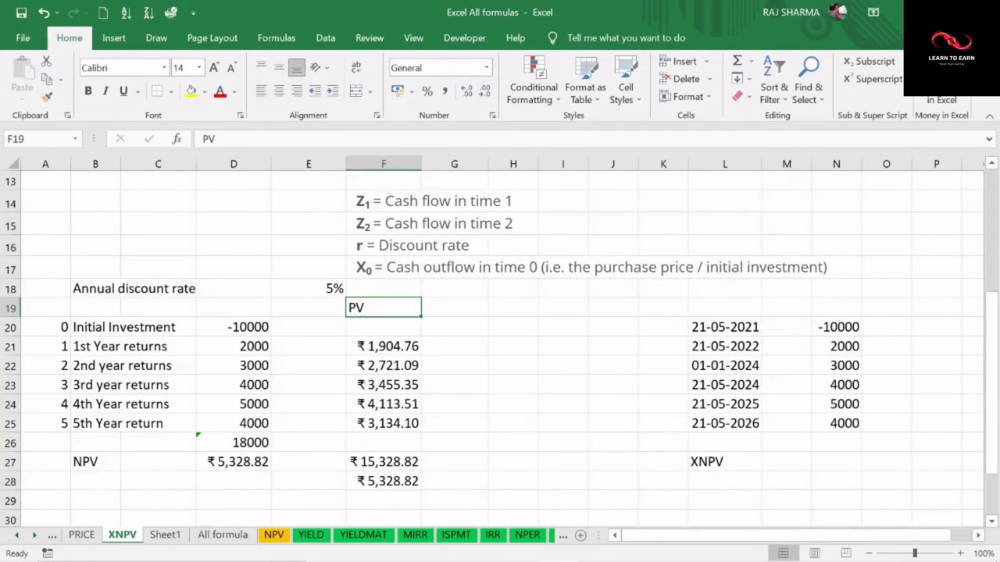
mouse_move(661, 300)
left_mouse_down()
mouse_move(685, 480)
mouse_move(902, 481)
left_mouse_up()
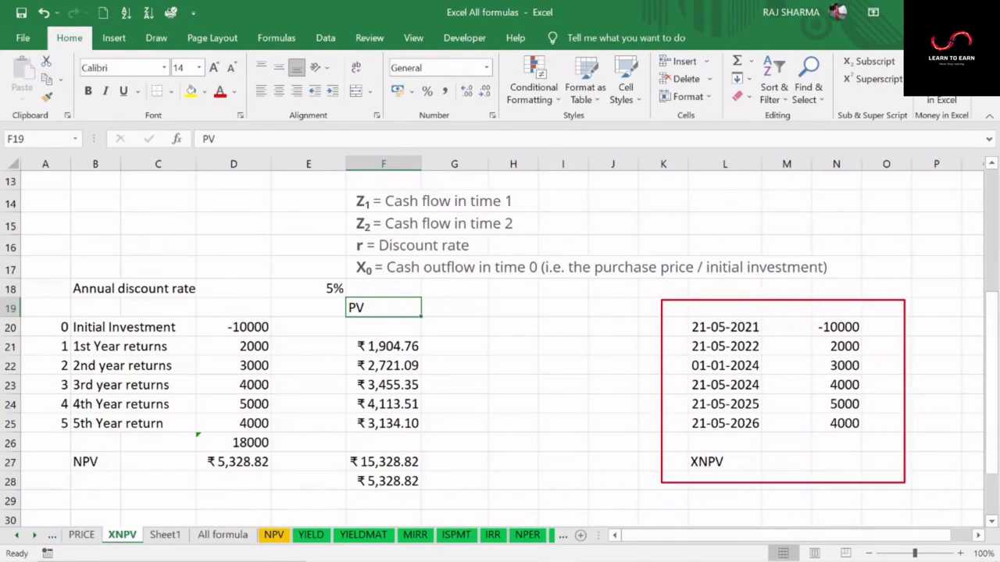
key("Escape")
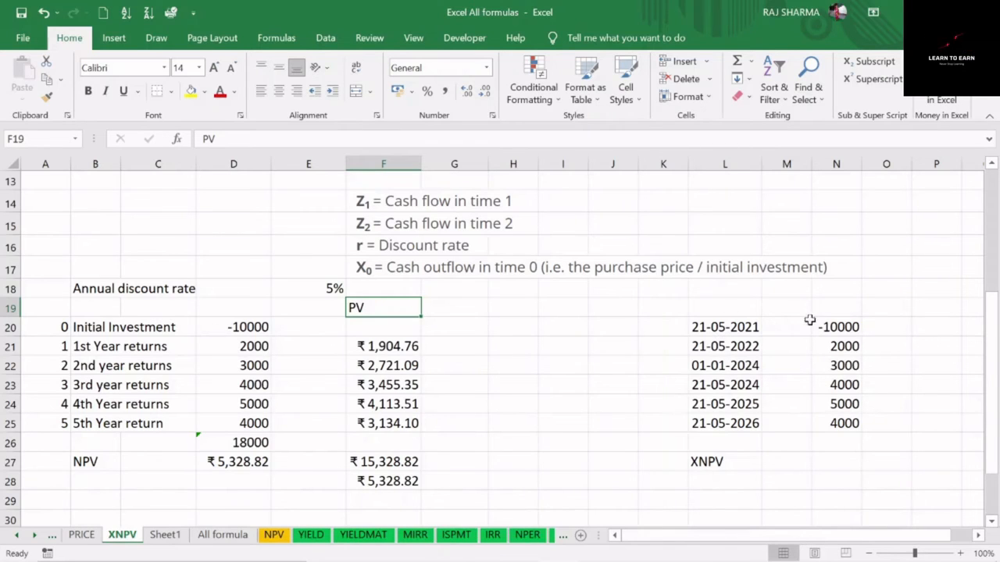
left_click(834, 327)
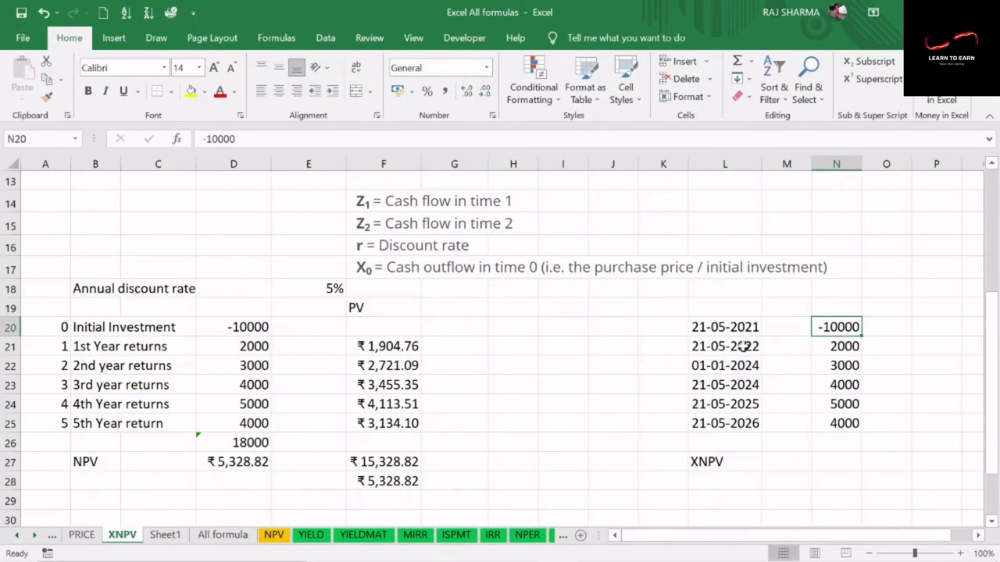
left_click_drag(844, 346, 834, 422)
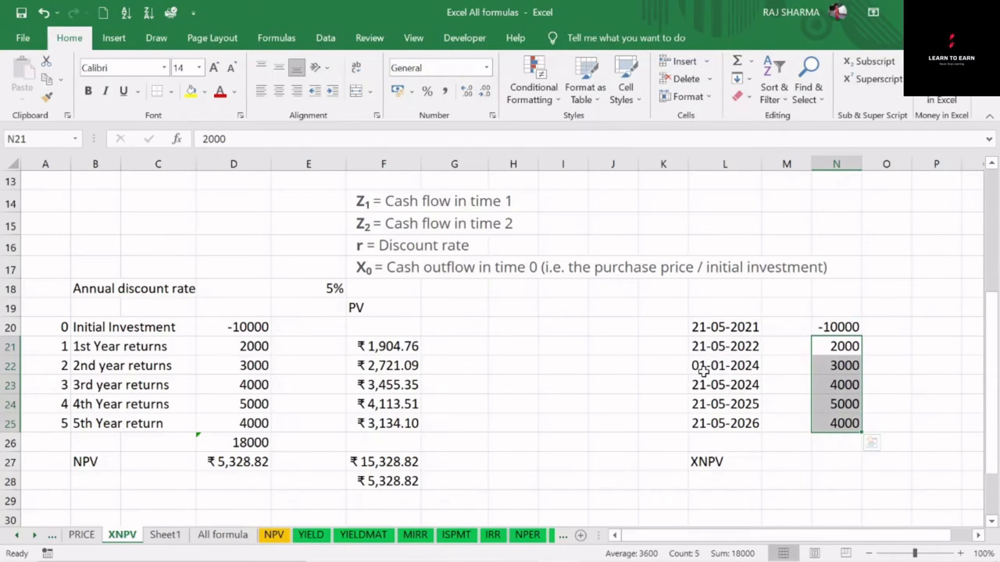
Set the date in L22 to 21-05-2023 and check the yearly payment dates in L21:L25
left_click(718, 365)
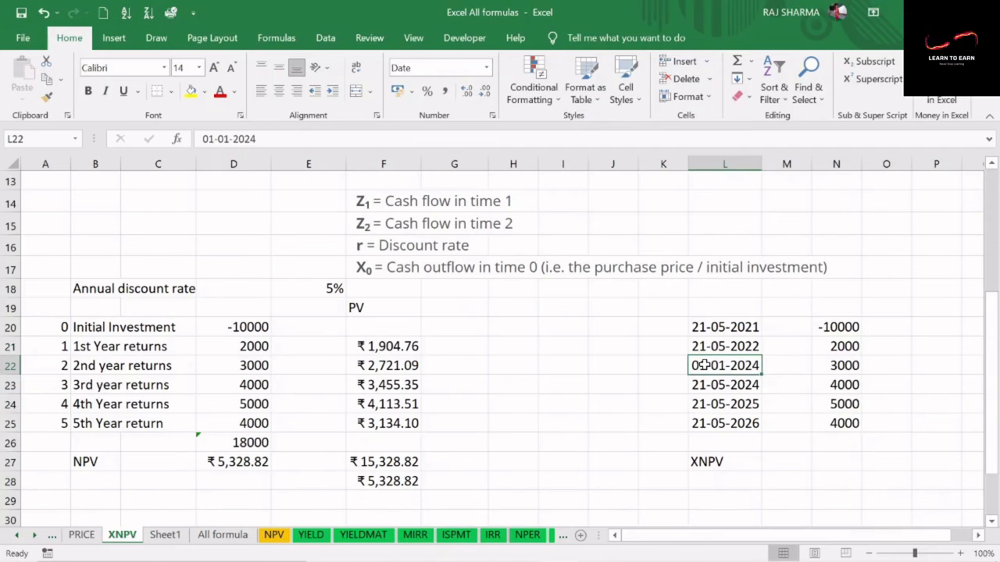
type("21/0")
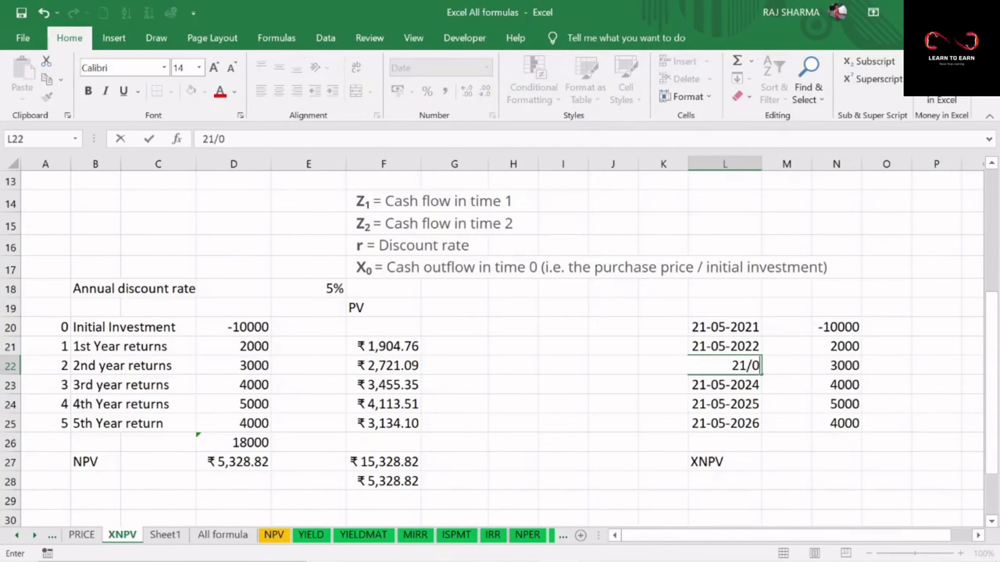
type("5/")
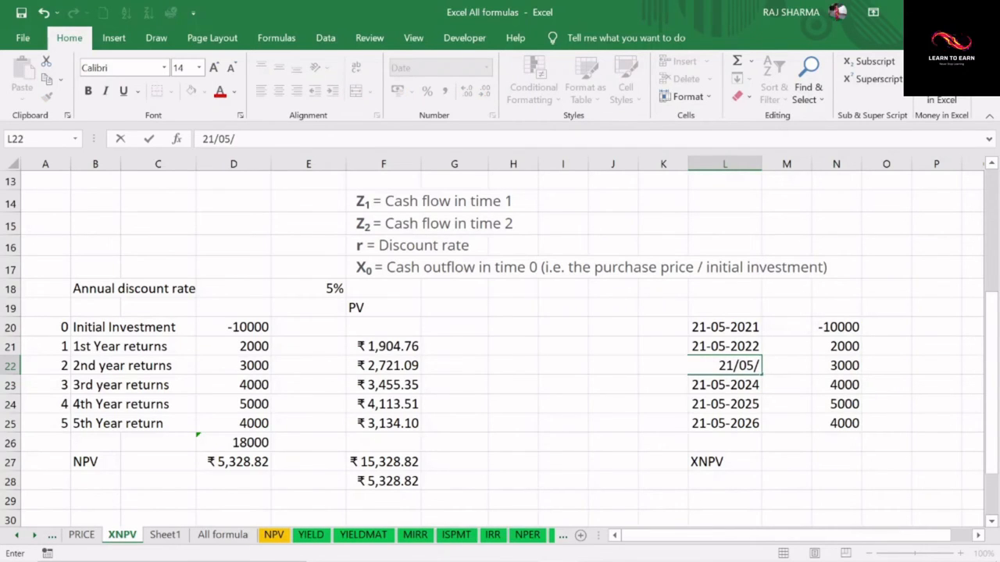
type("23")
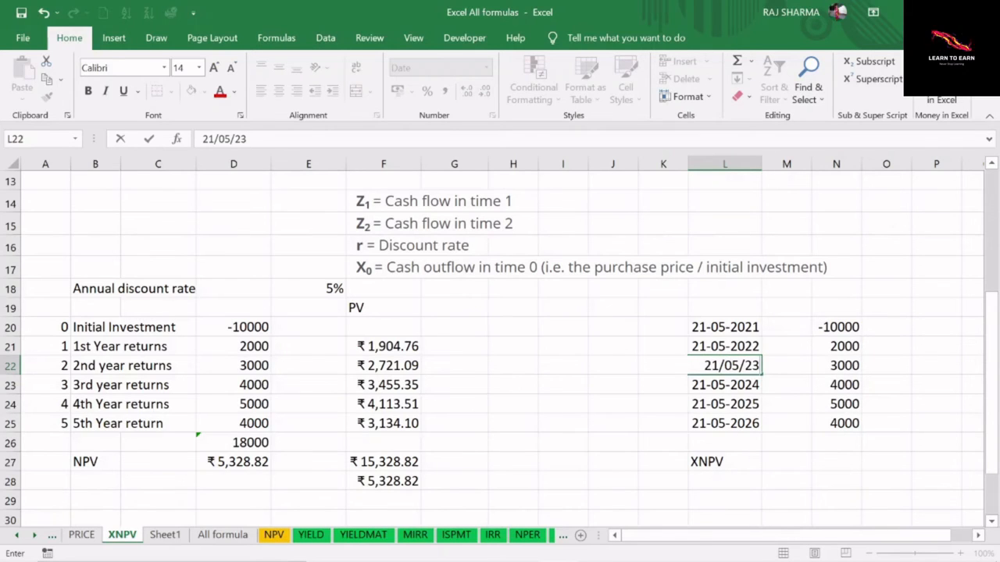
key("Return")
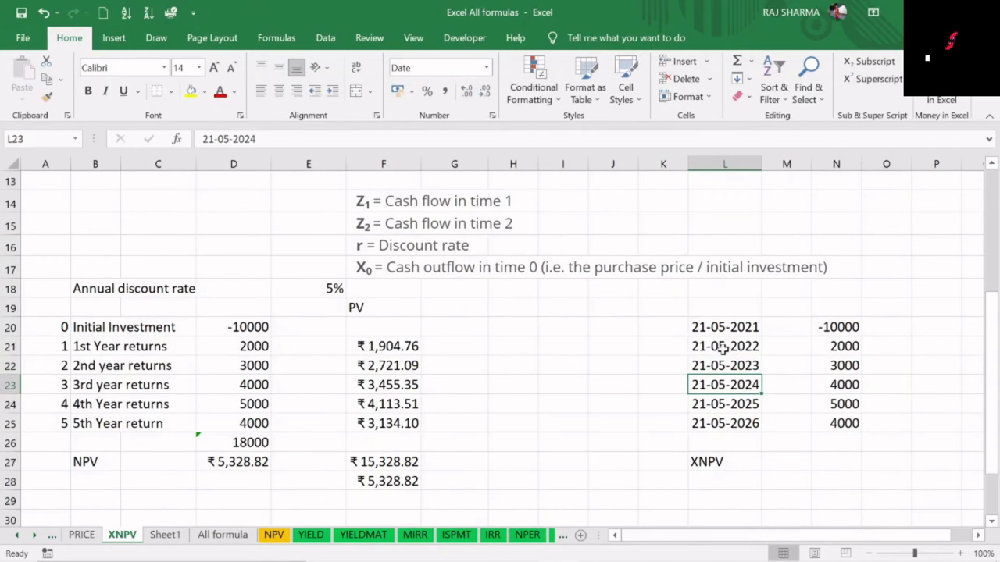
left_click(725, 347)
left_click(735, 366)
left_click(741, 382)
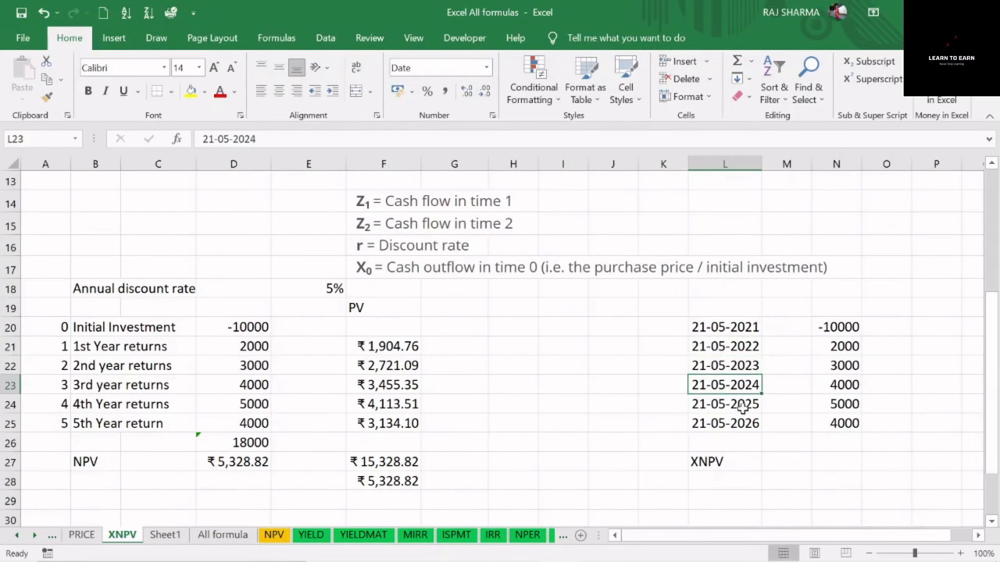
left_click(741, 404)
left_click(742, 426)
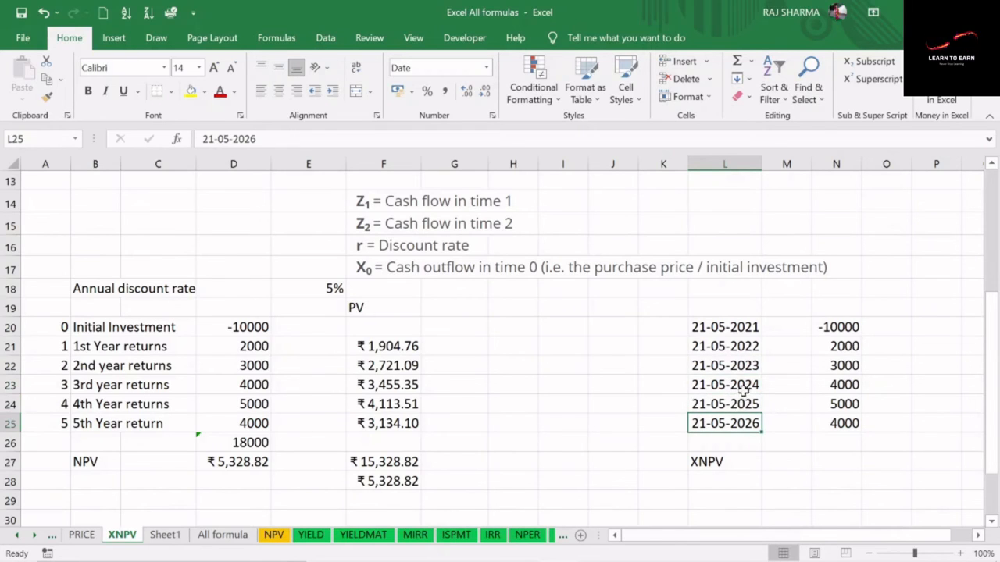
Calculate the net present value in N27 with the XNPV function, using rate E18, values N20:N25 and dates L20:L25
left_click(836, 462)
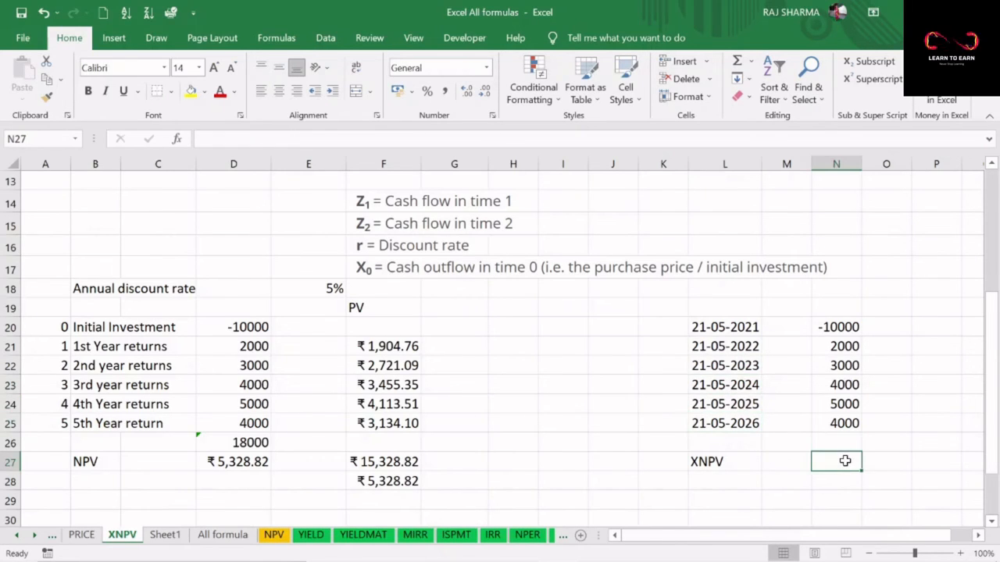
type("=")
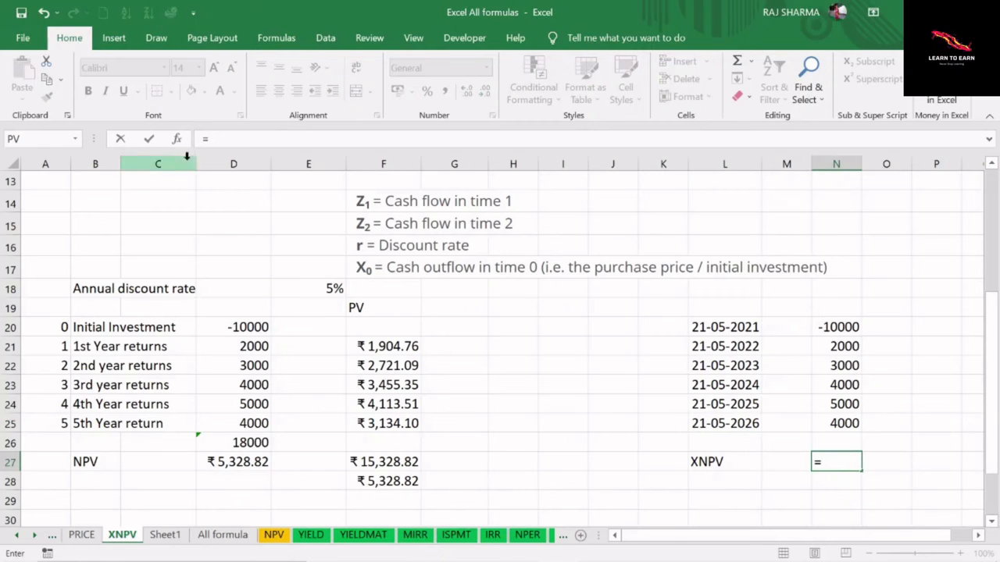
left_click(178, 139)
left_click(556, 191)
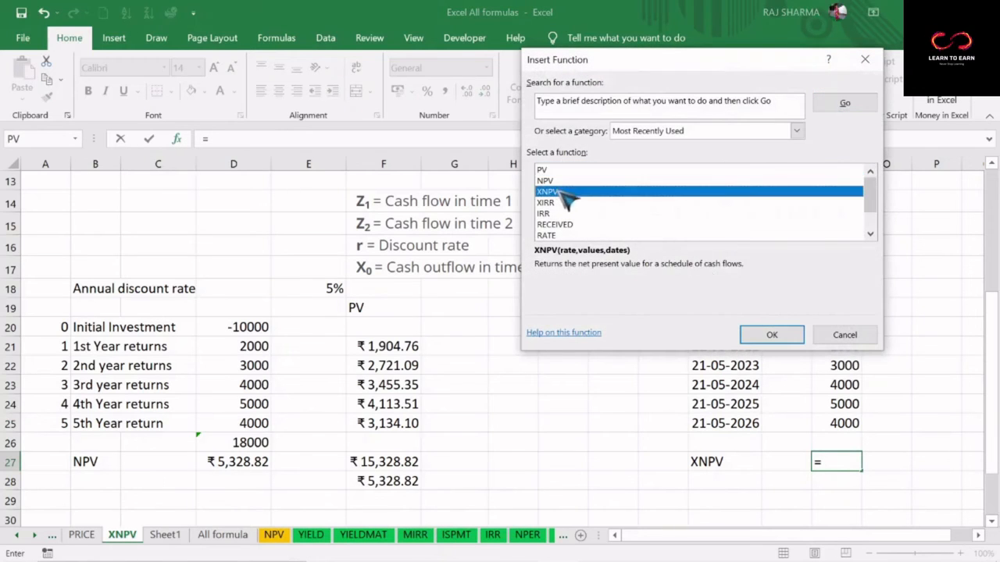
left_click(772, 334)
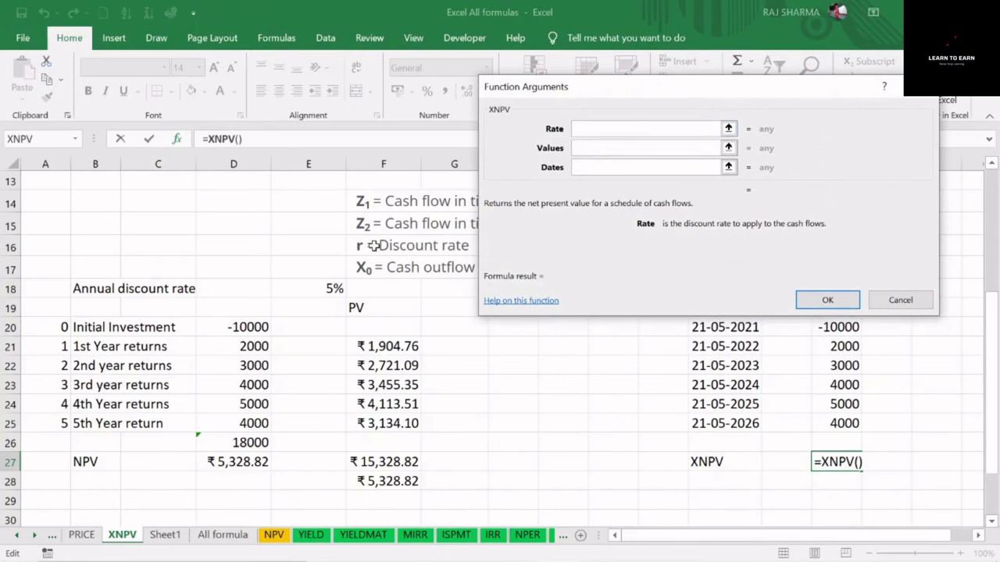
left_click(331, 288)
left_click(594, 150)
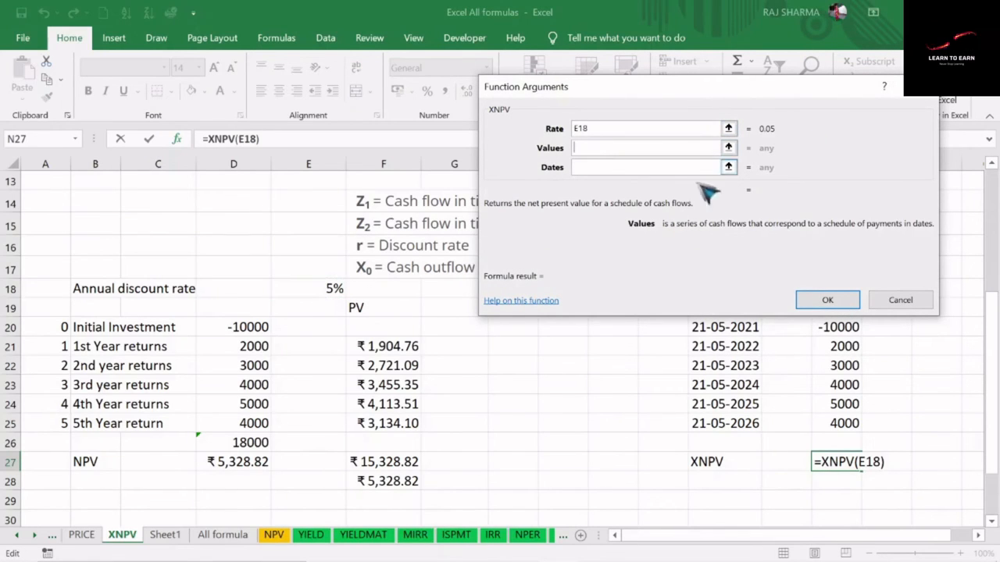
left_click_drag(839, 328, 843, 422)
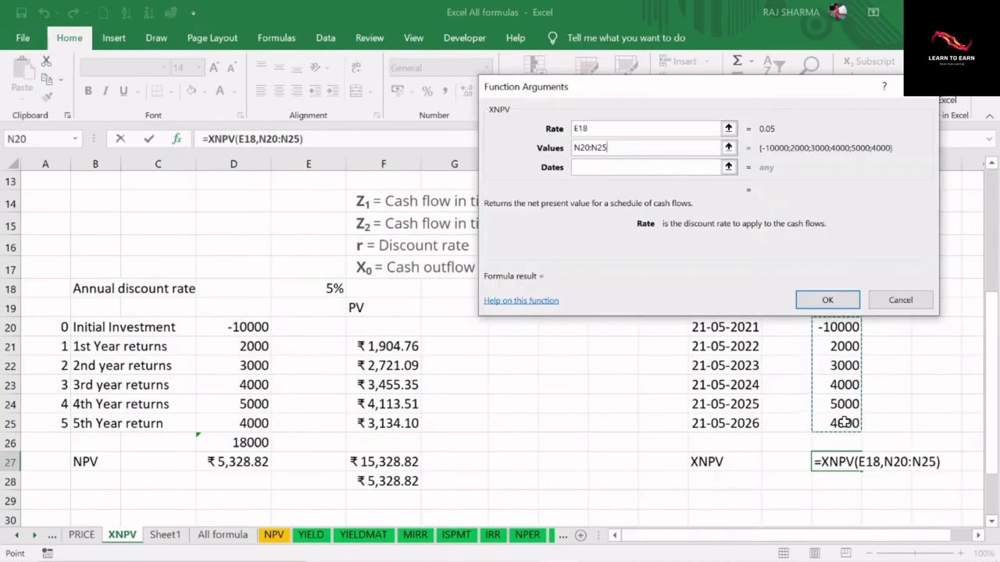
left_click(617, 167)
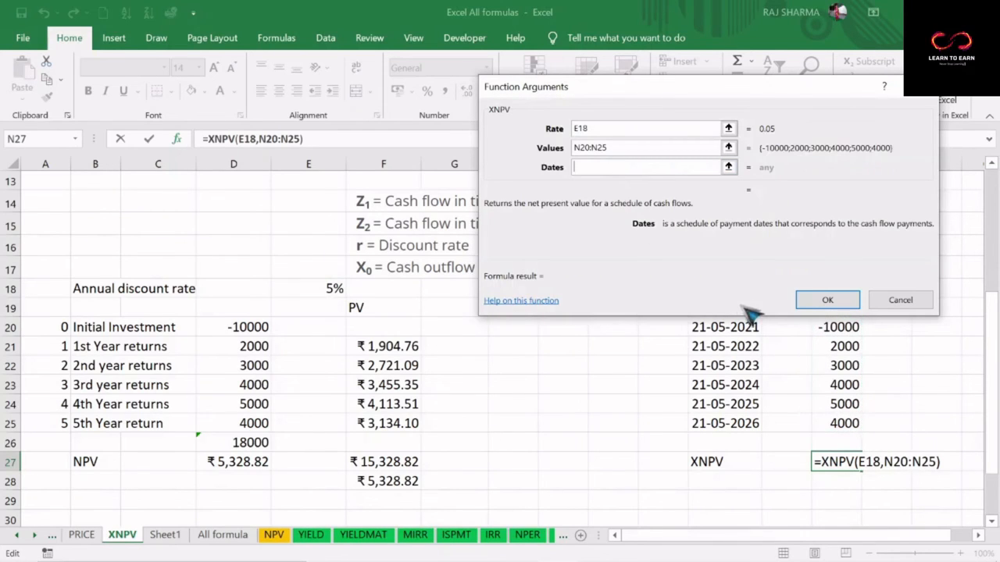
left_click(725, 327)
left_click_drag(726, 326, 741, 423)
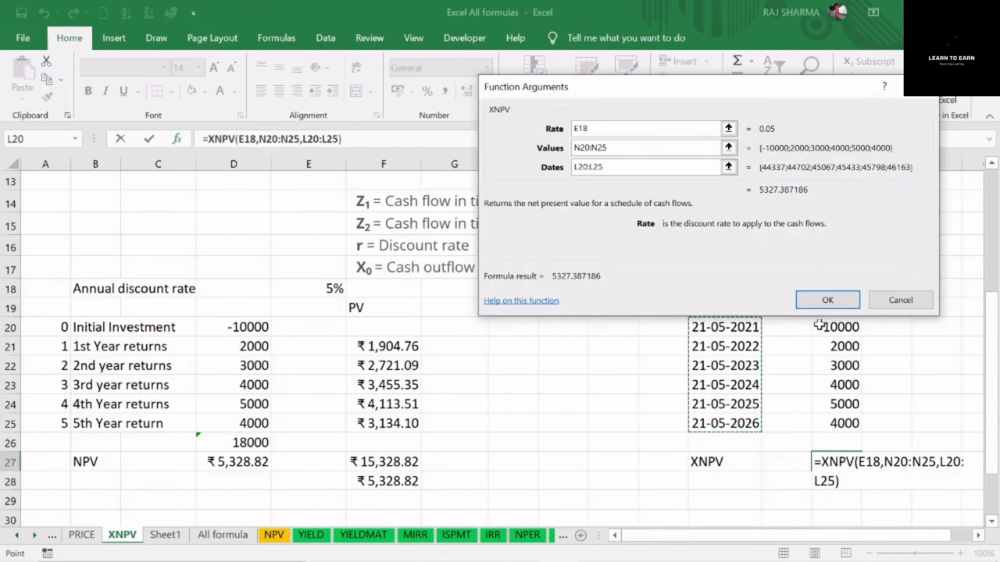
left_click(833, 300)
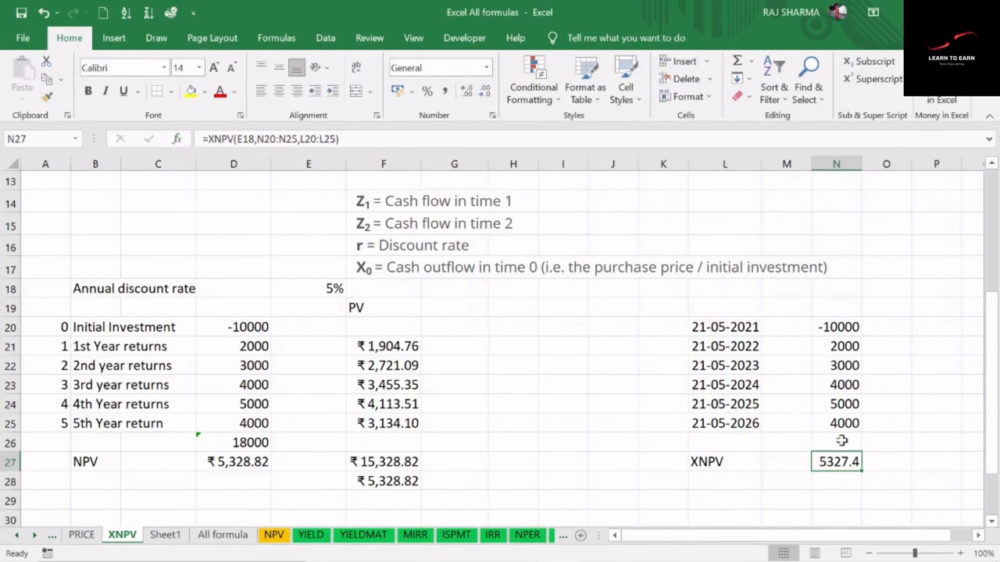
Compare the net present value in F28 with the XNPV result in N27
left_click(403, 481)
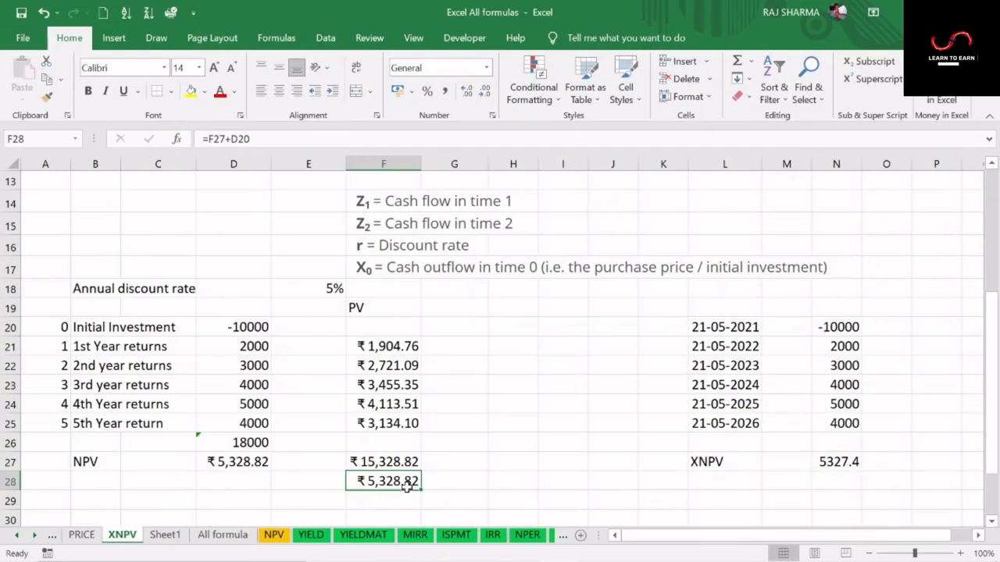
left_click(842, 462)
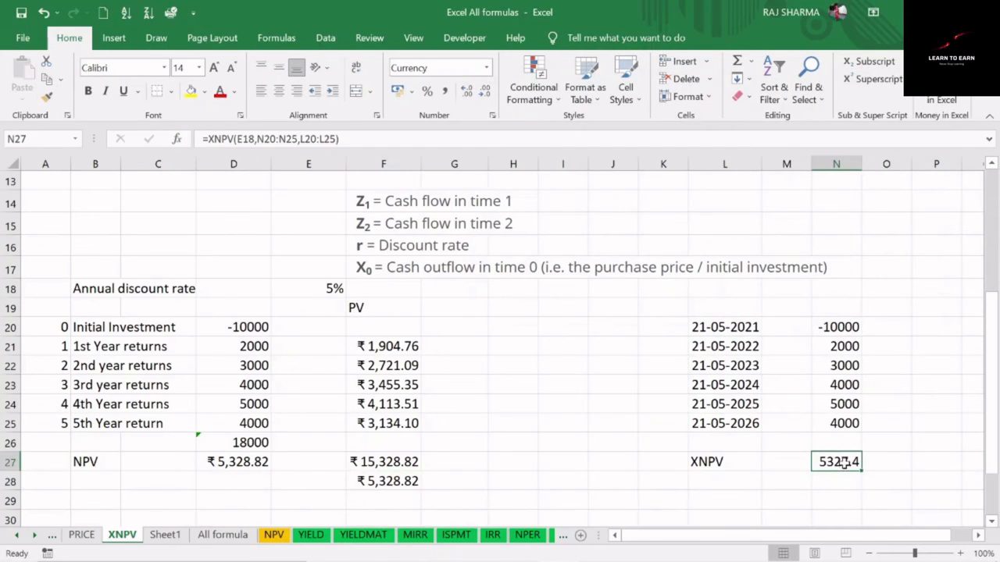
left_click(714, 500)
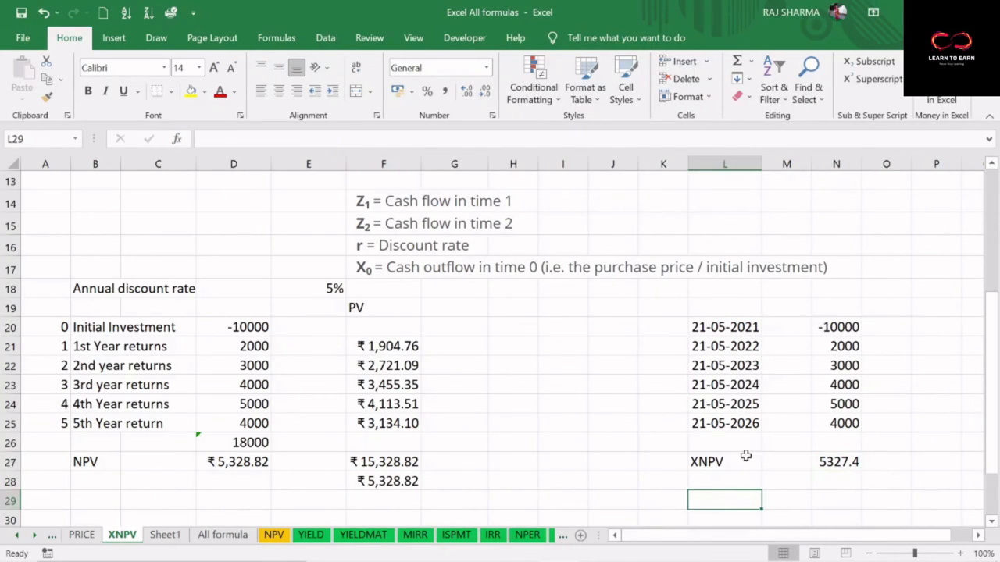
Change the third return's payment date in L23 to 21-10-2024
left_click(714, 385)
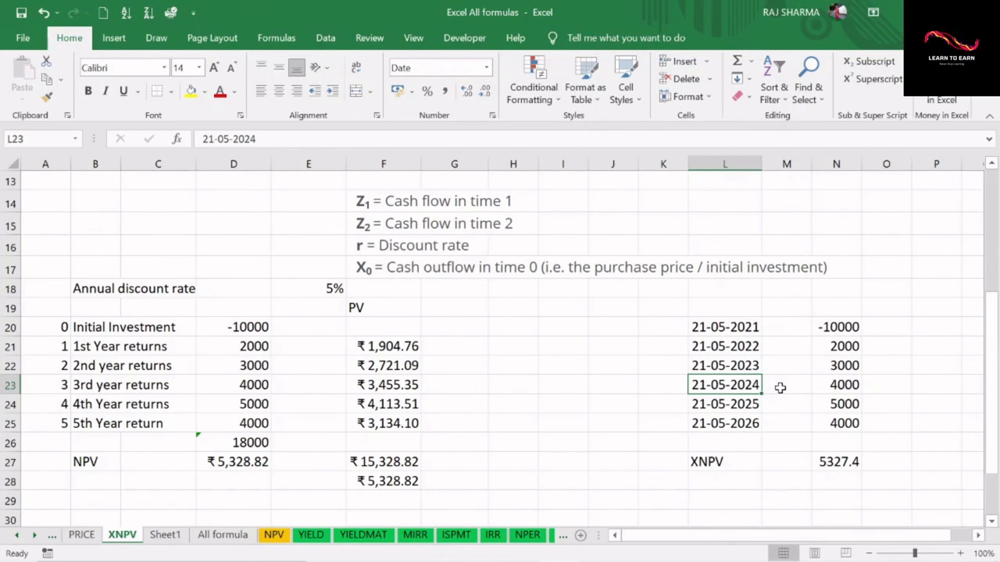
type("21/")
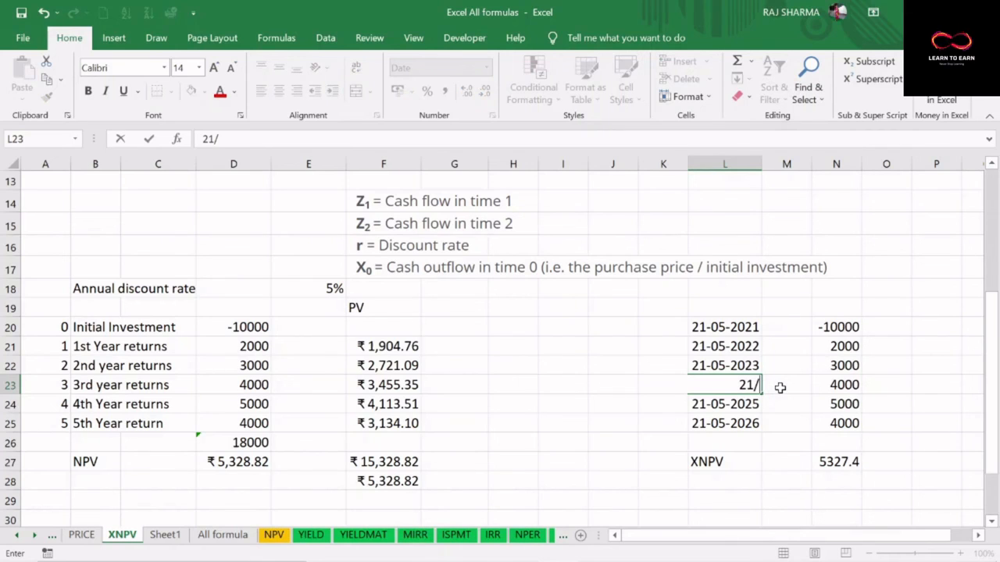
type("10/20")
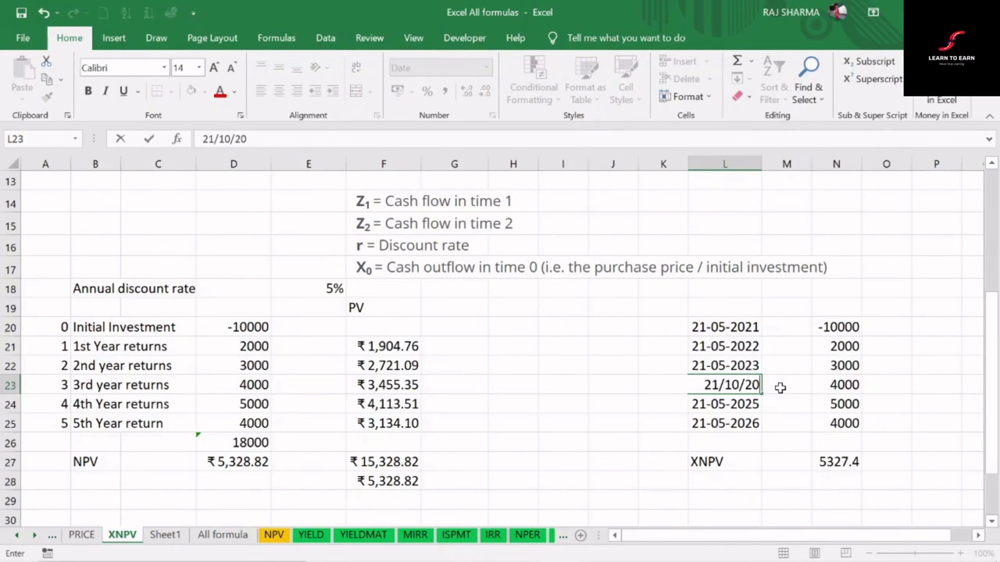
type("24")
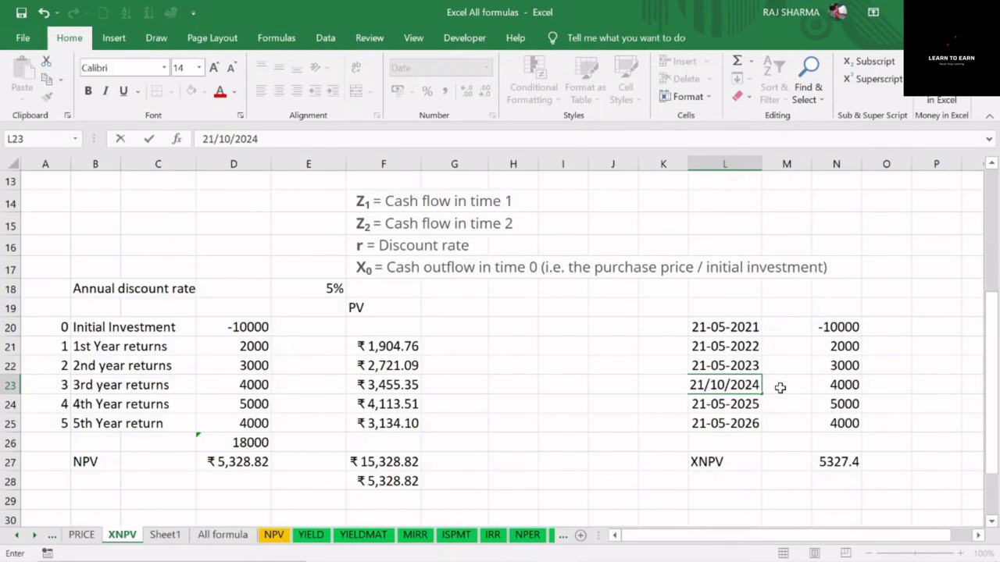
key("Return")
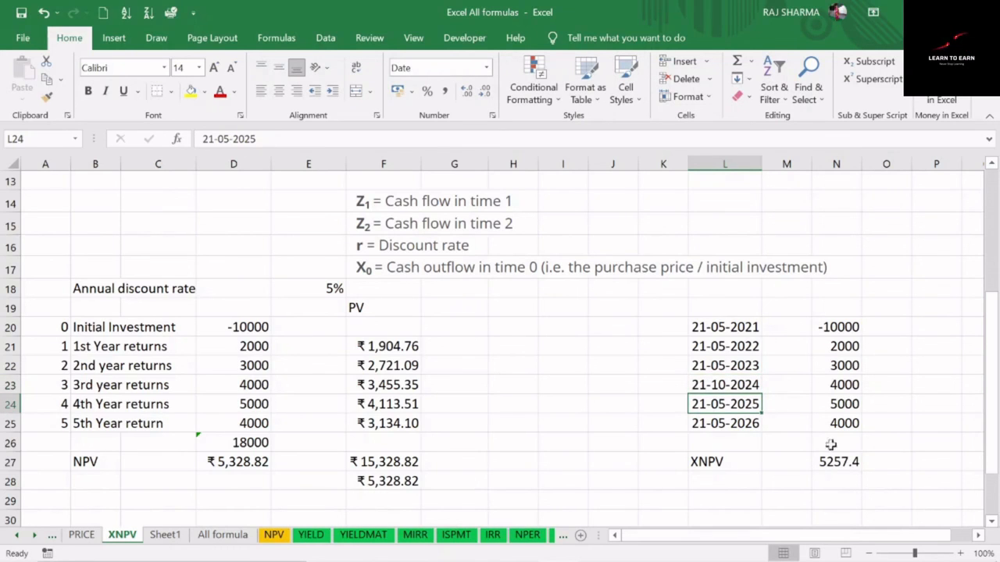
Review the XNPV result in N27 against the dated and periodic cash flows, and revisit the XNPV and NPV definitions above
left_click(848, 461)
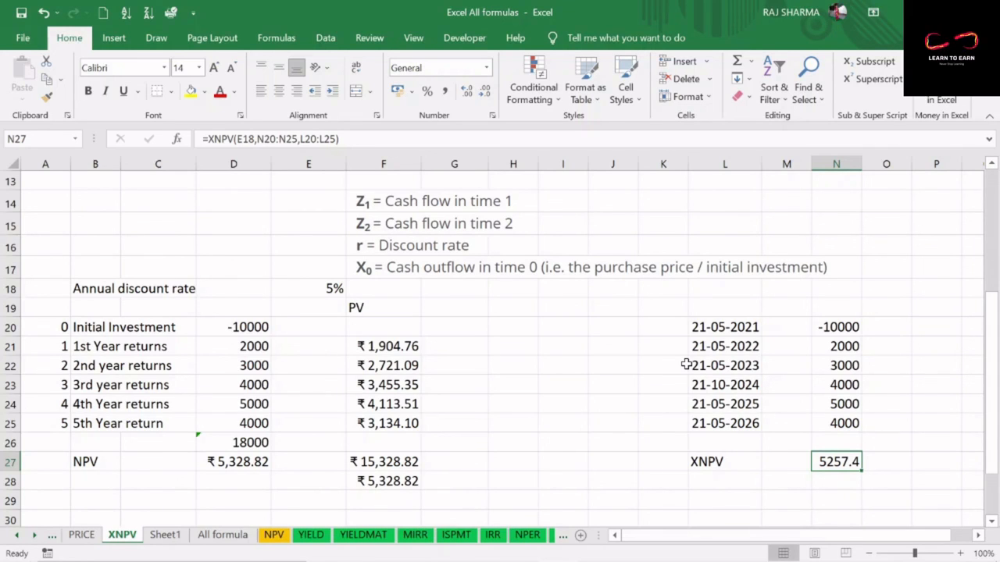
left_click(731, 367)
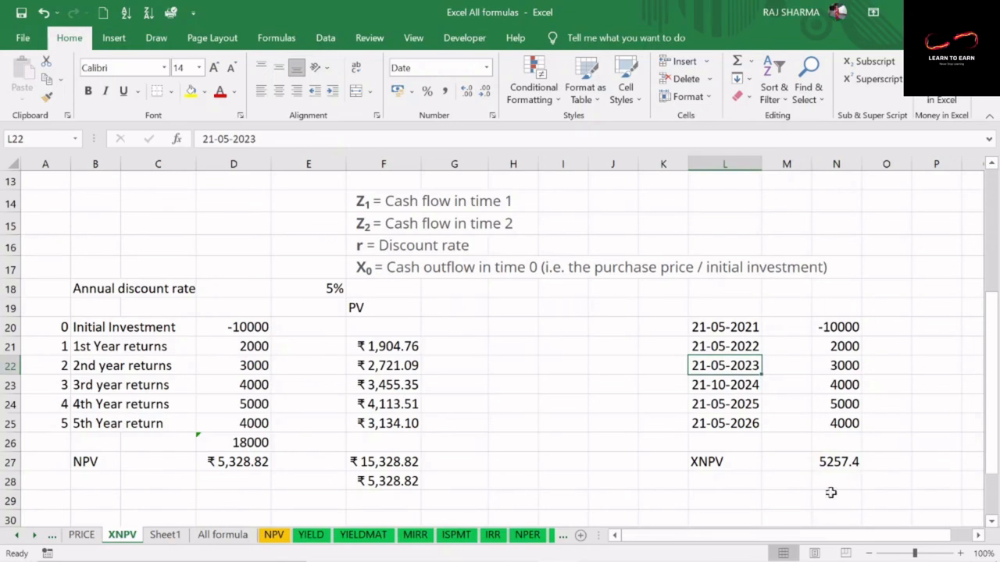
left_click(833, 463)
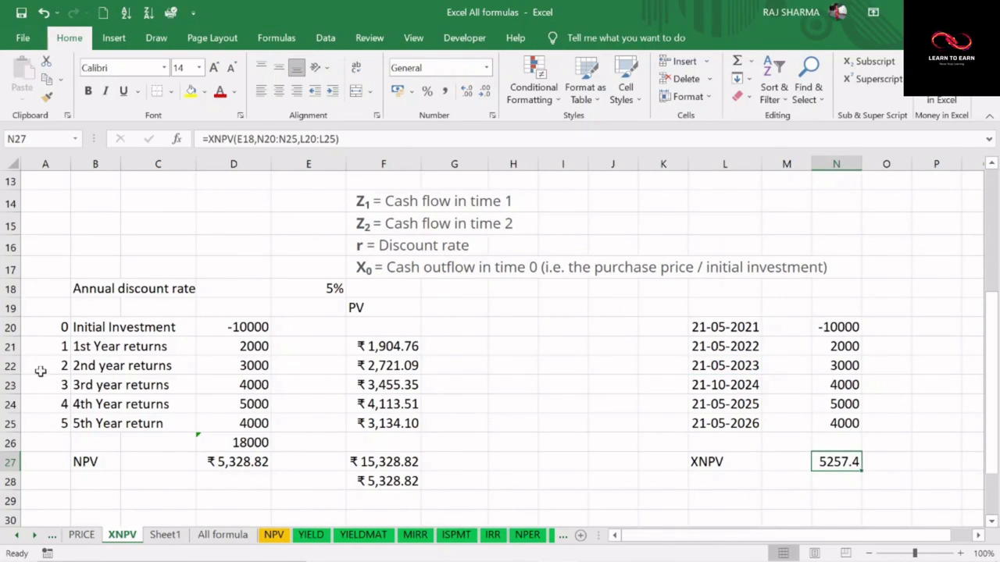
left_click_drag(49, 327, 239, 425)
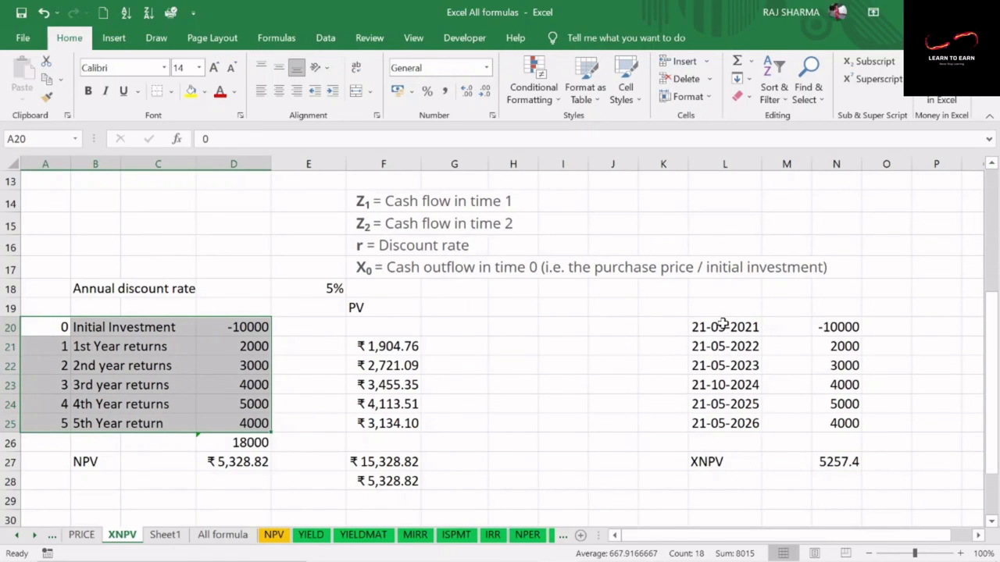
left_click(703, 459)
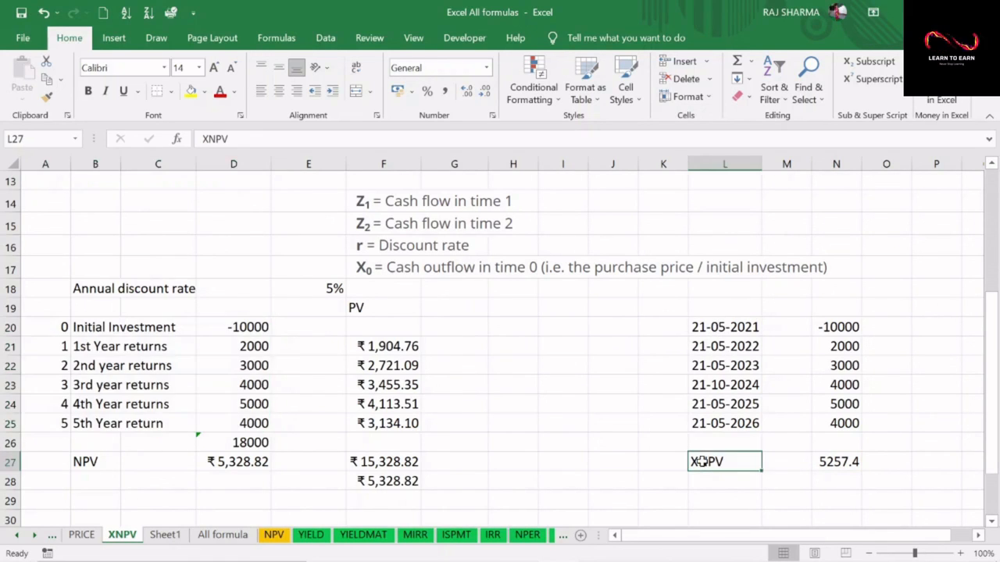
left_click_drag(754, 460, 835, 461)
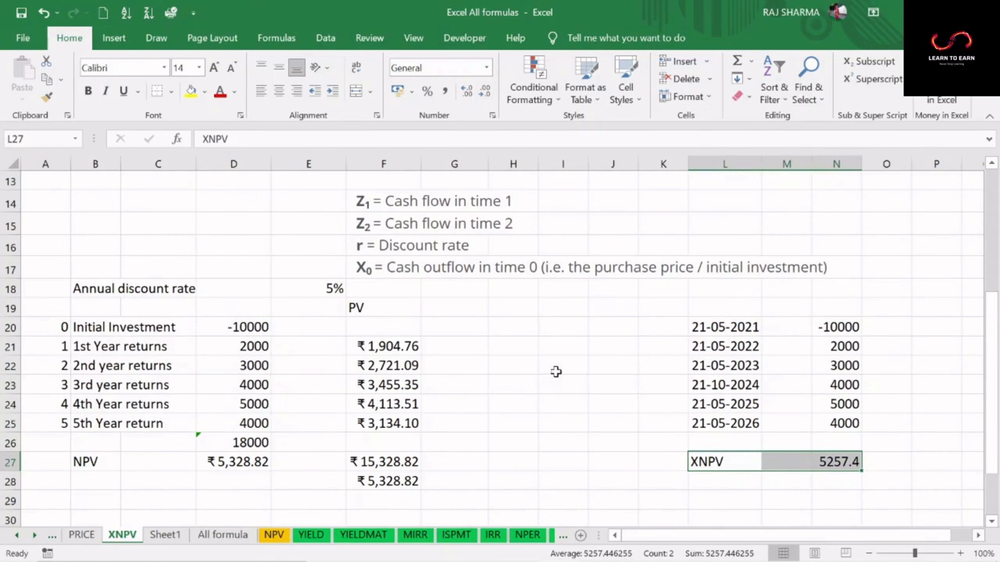
scroll(556, 372, "up", 4)
left_click(453, 205)
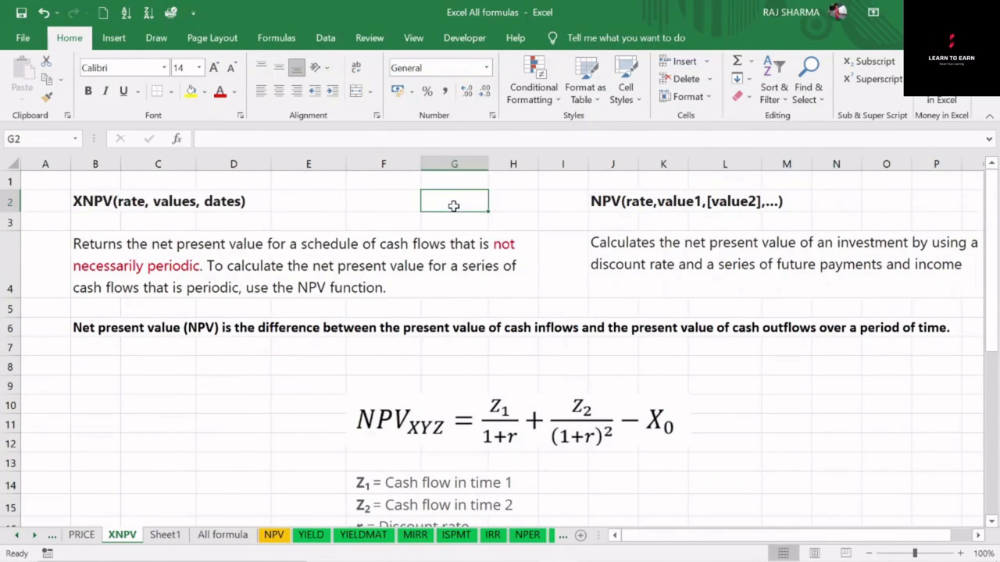